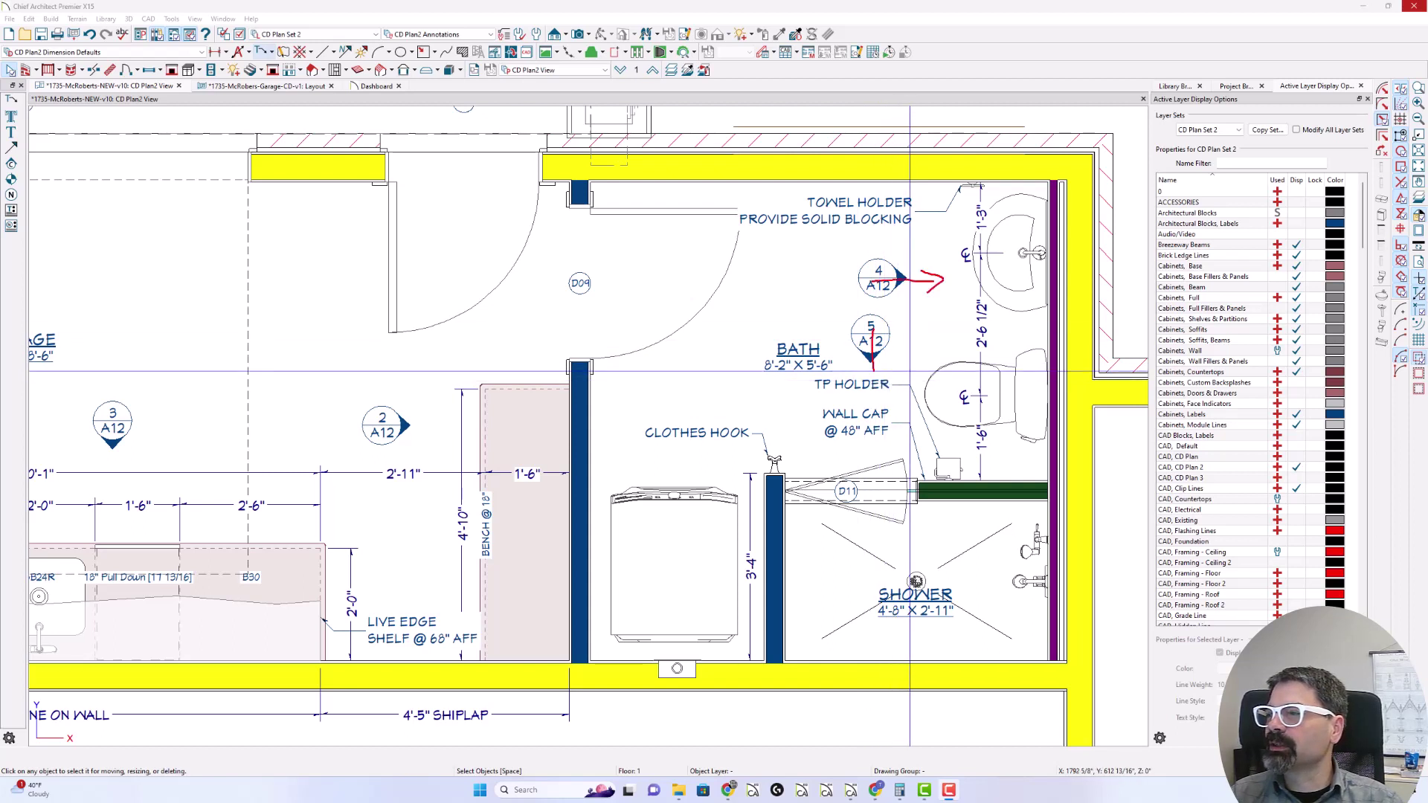
Step: Drag around the callouts beside the vanity in the bath plan
left_click_drag(870, 377, 862, 412)
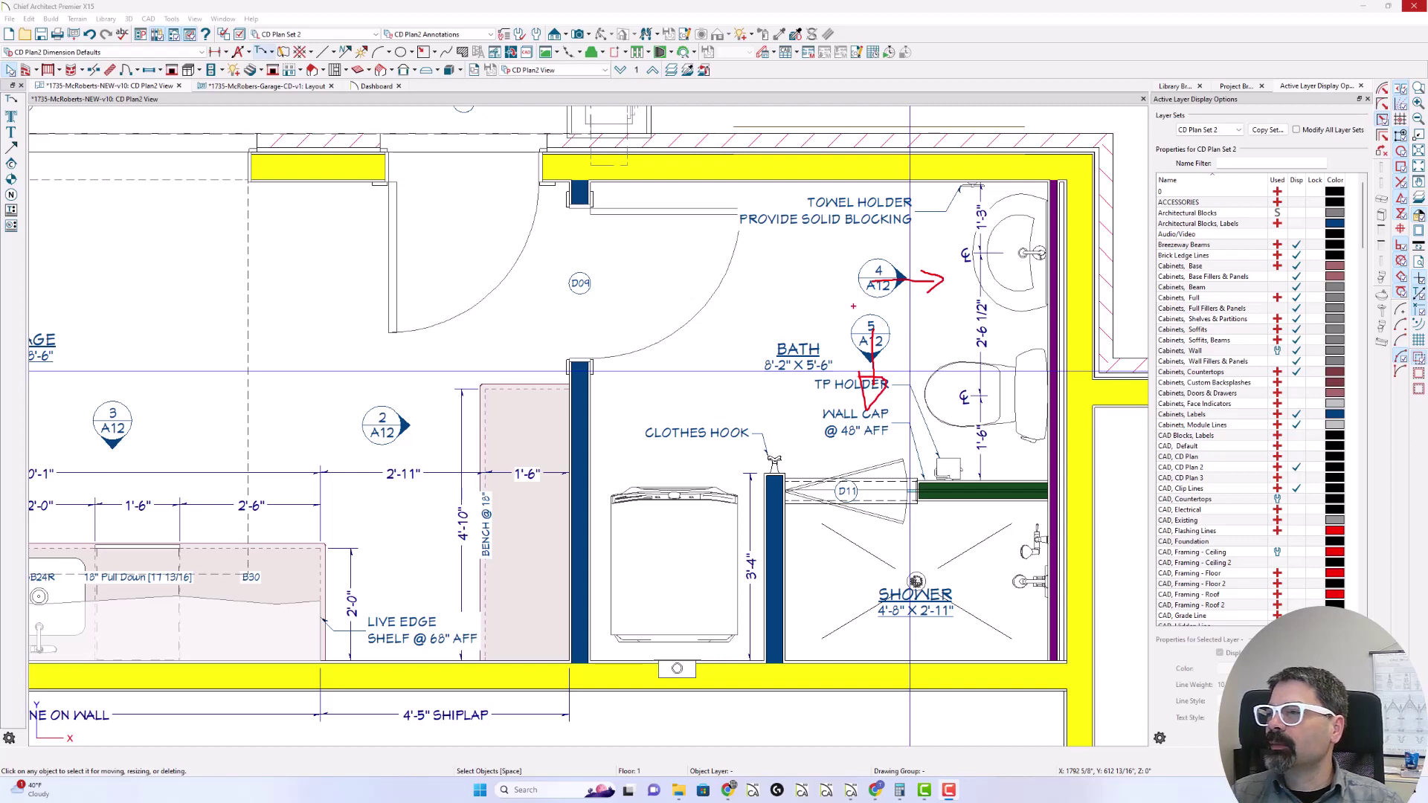
left_click_drag(871, 262, 901, 287)
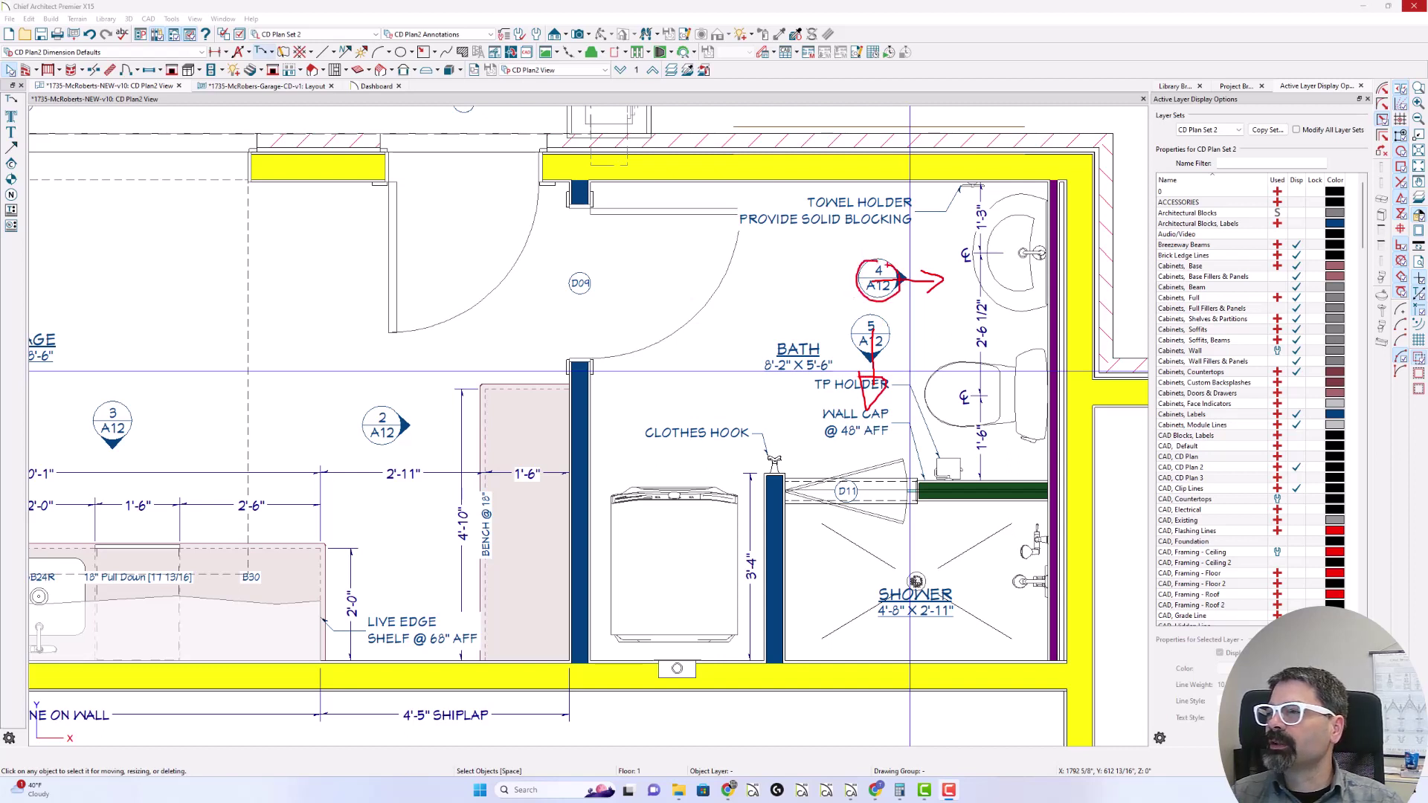
key("e")
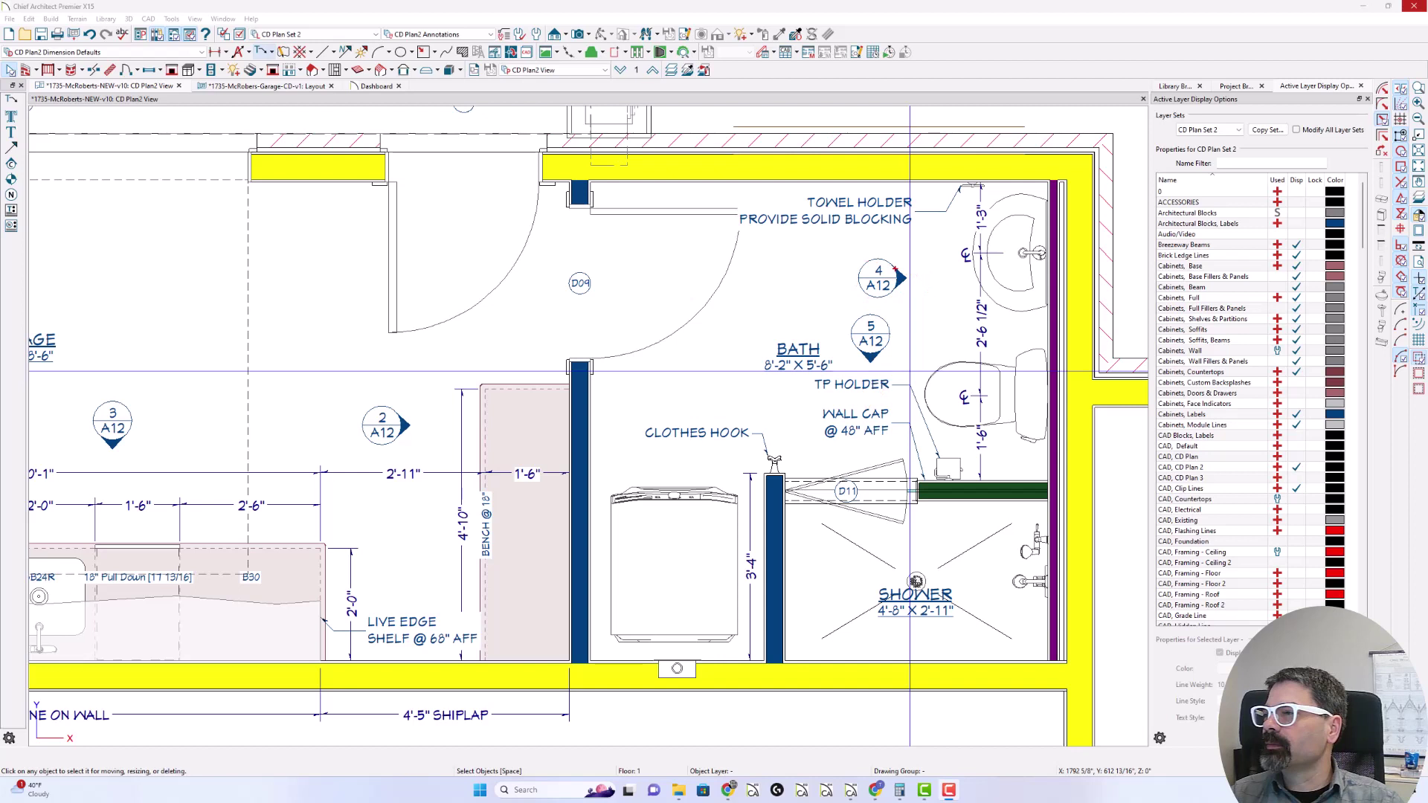
mouse_move(875, 260)
left_mouse_down()
mouse_move(853, 293)
mouse_move(892, 262)
left_mouse_up()
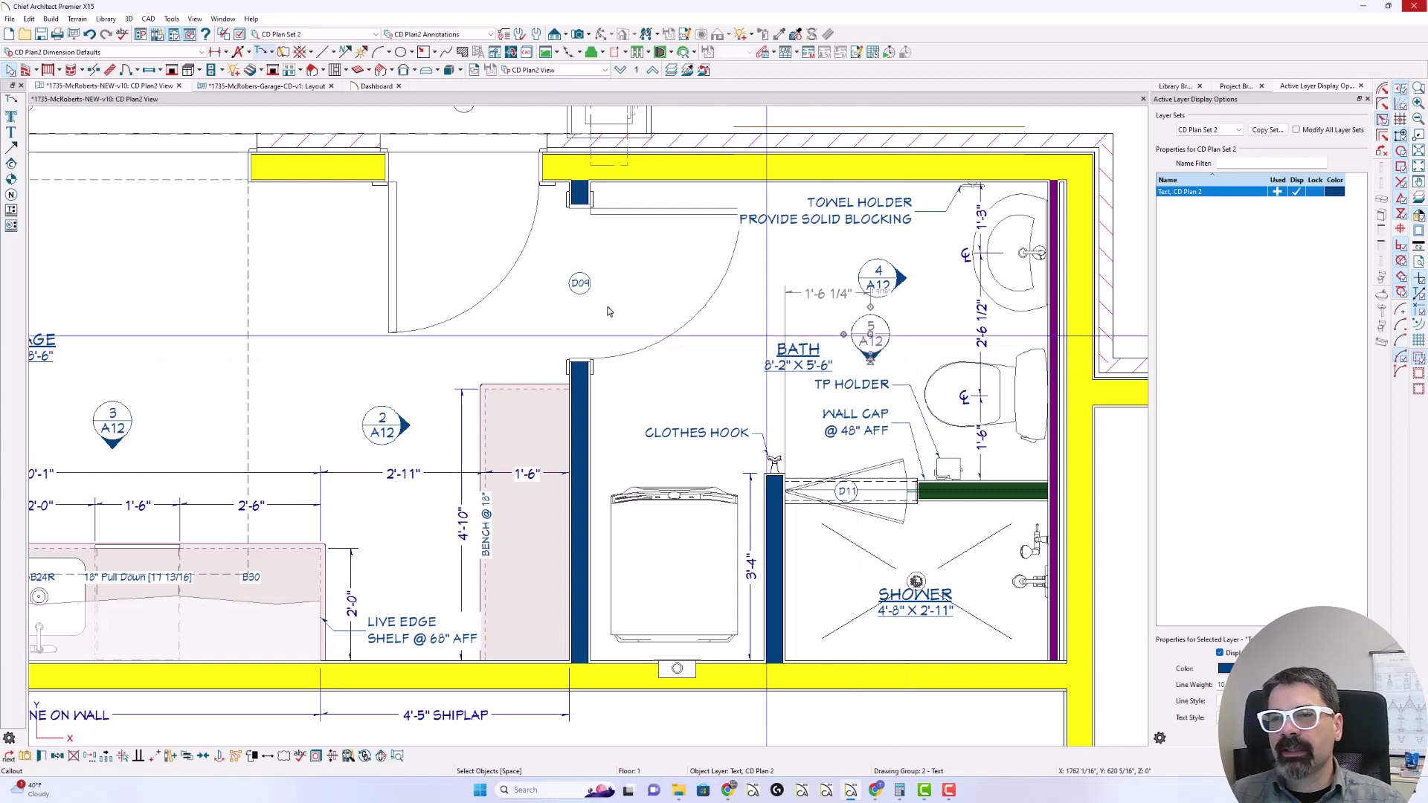
Step: Place a trial text note reading 'test' on the plan, then delete it
left_click(11, 132)
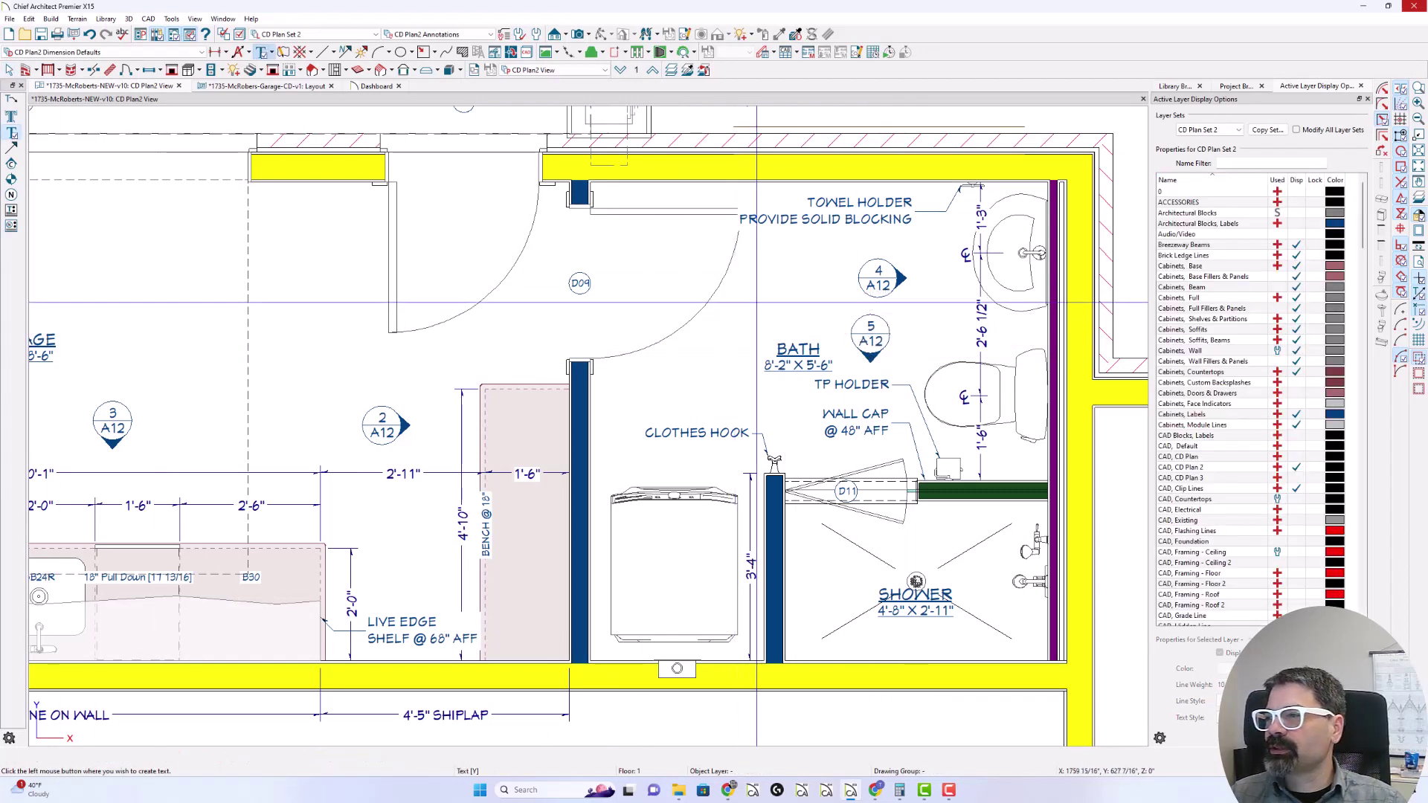
left_click(761, 299)
type("test")
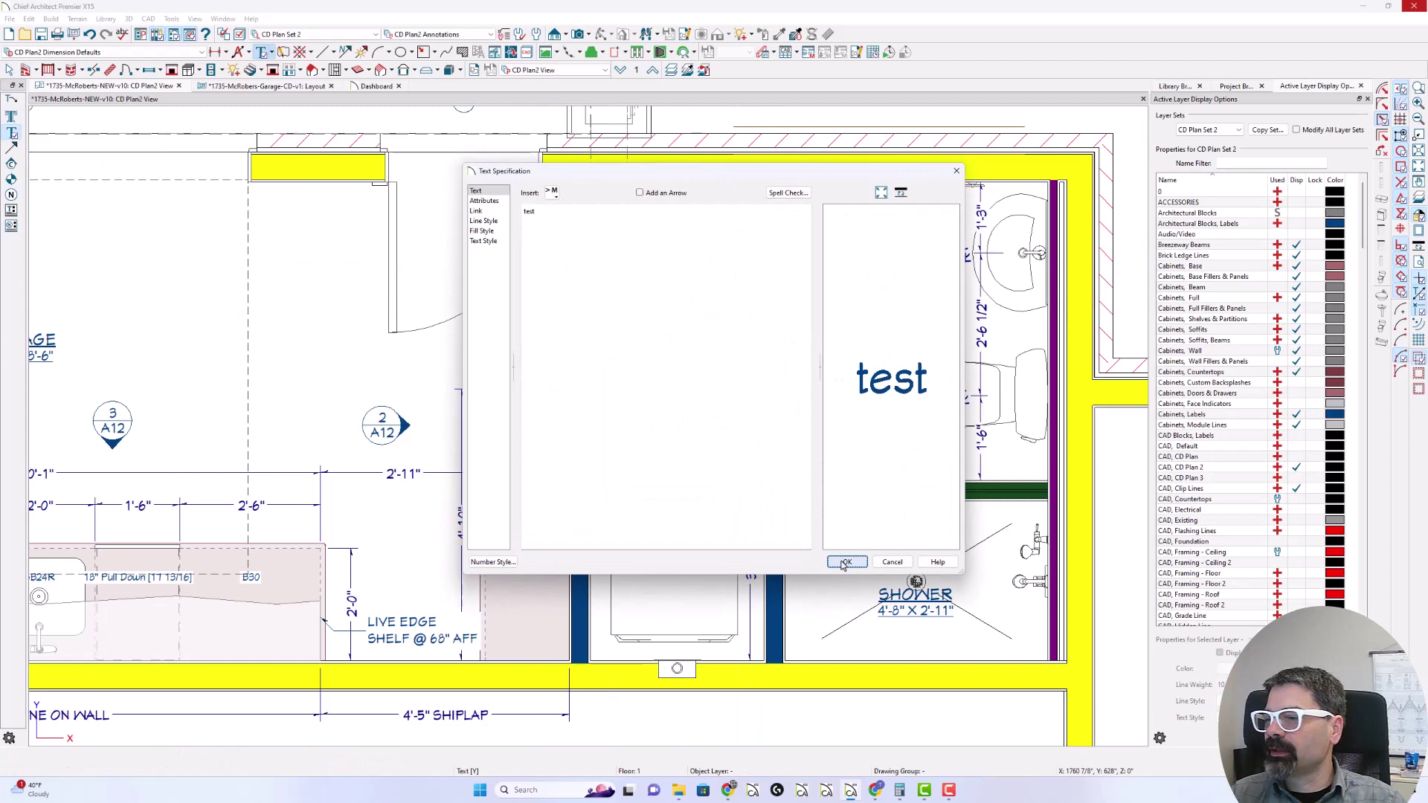
left_click(846, 563)
left_click(781, 315)
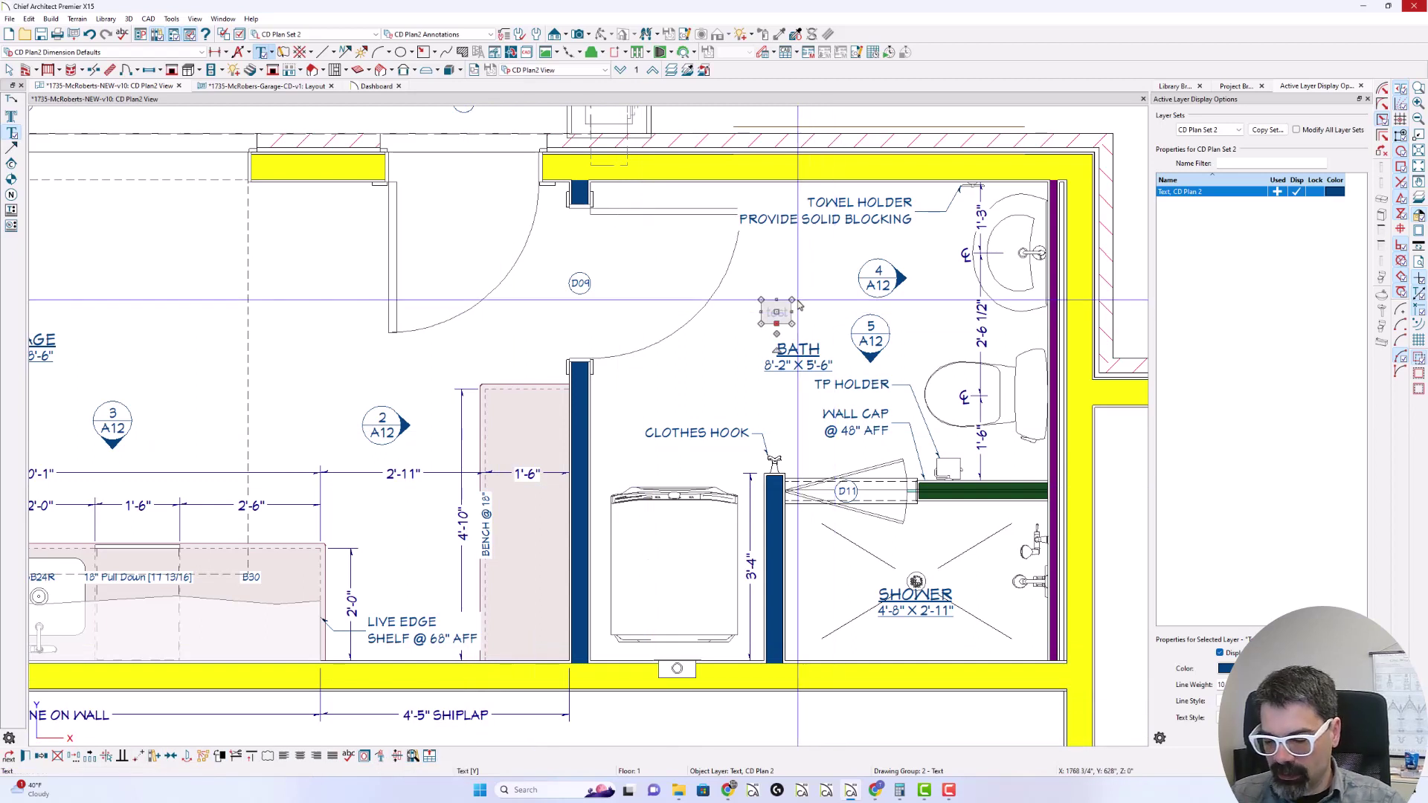
key("Delete")
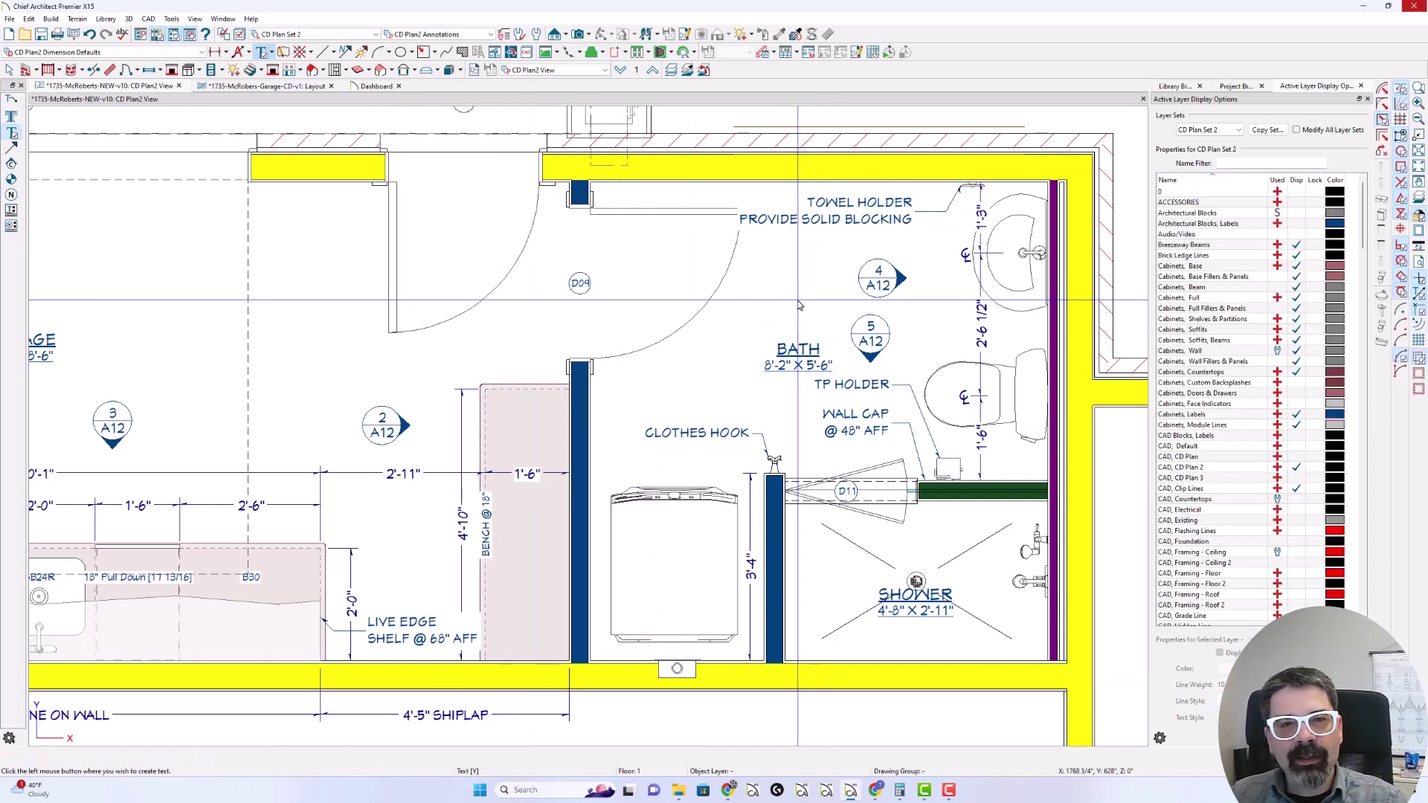
Step: Check the 5/A12 callout, then select the 4/A12 callout instead
key("space")
left_click(871, 348)
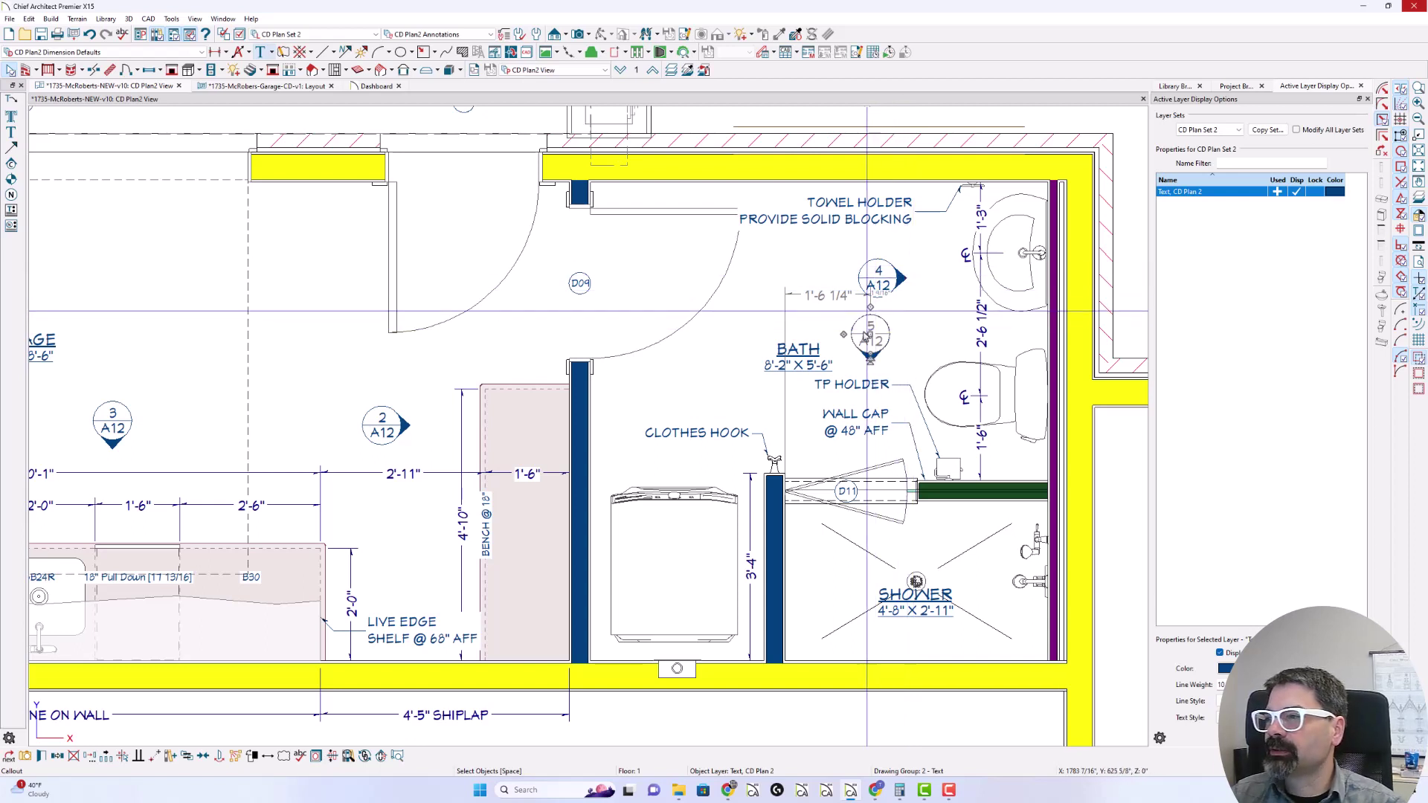
key("Escape")
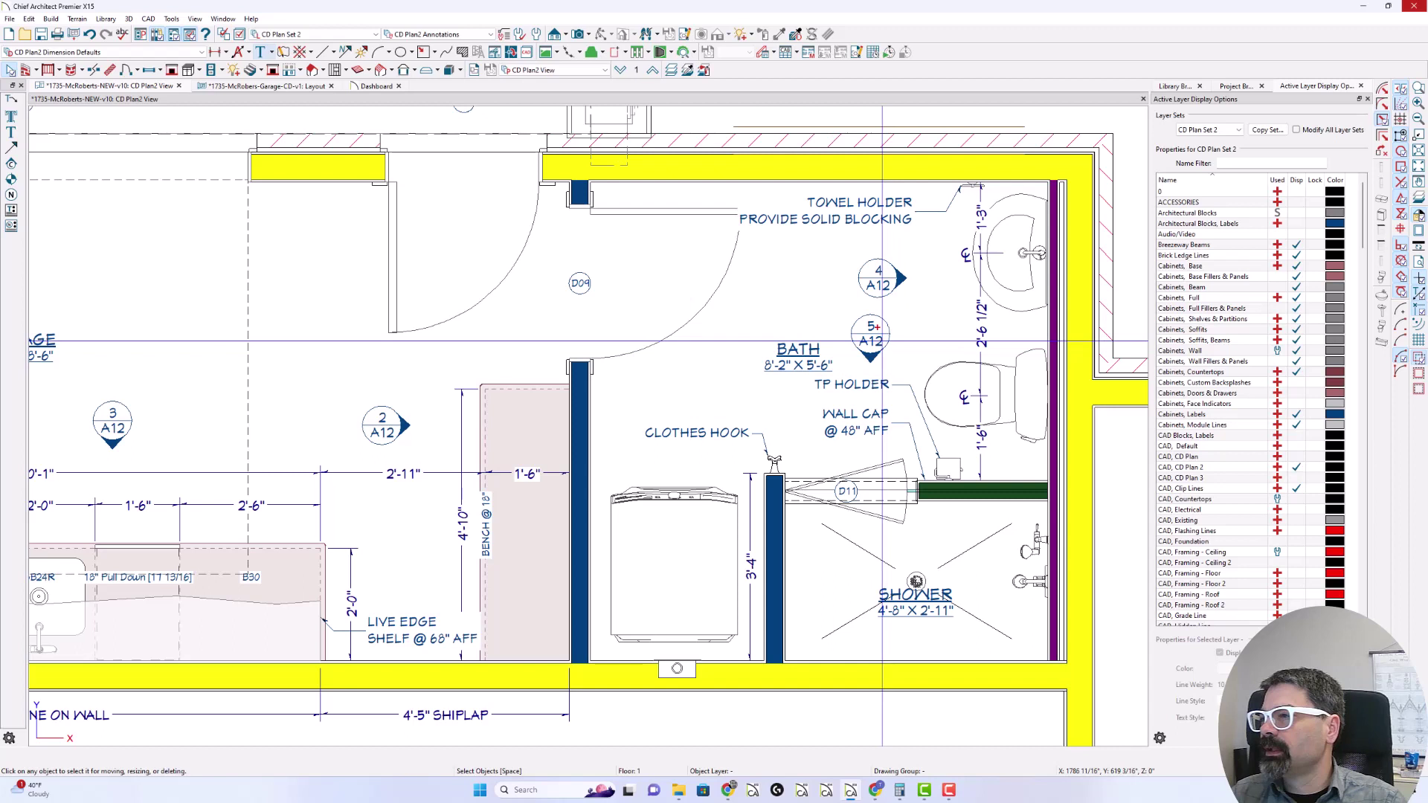
left_click_drag(866, 376, 871, 444)
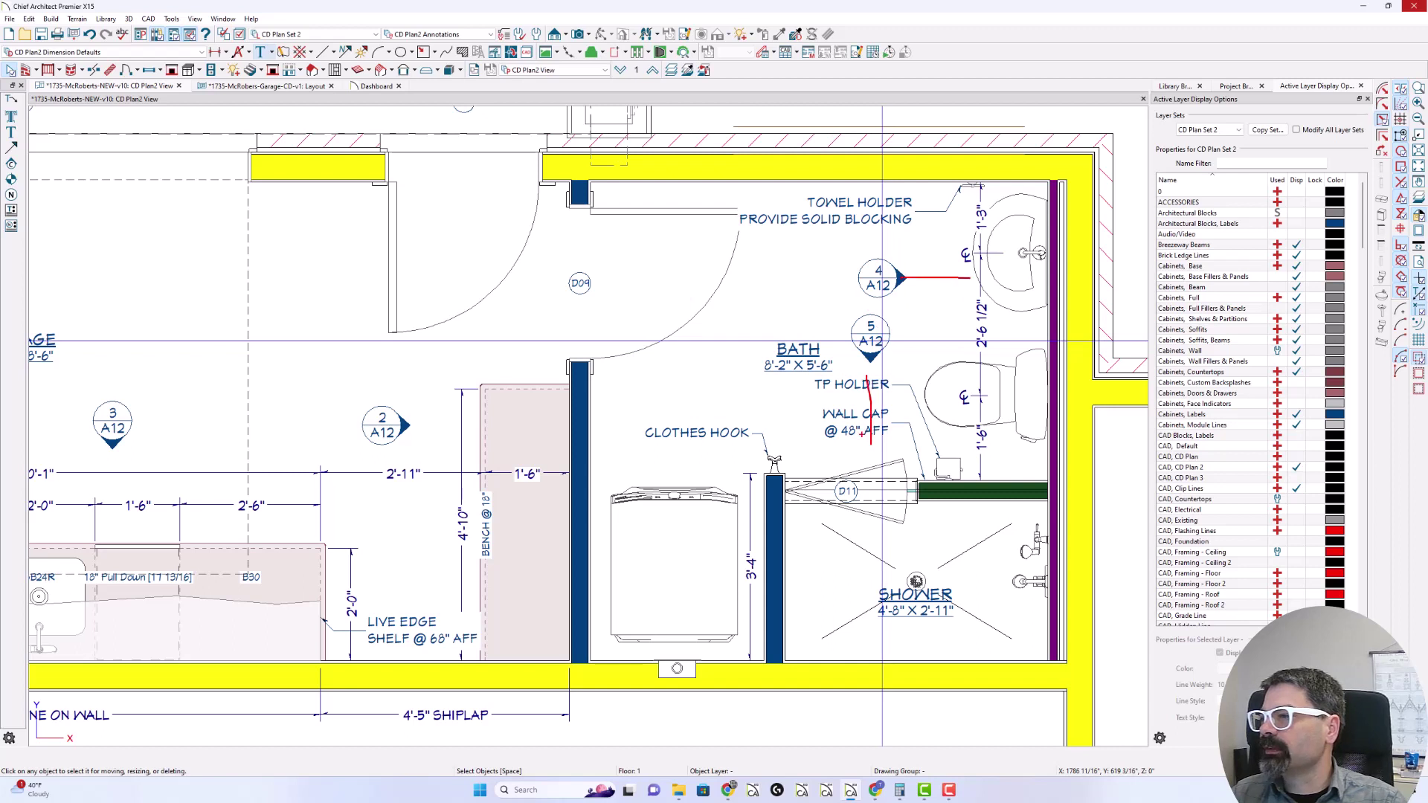
left_click(877, 280)
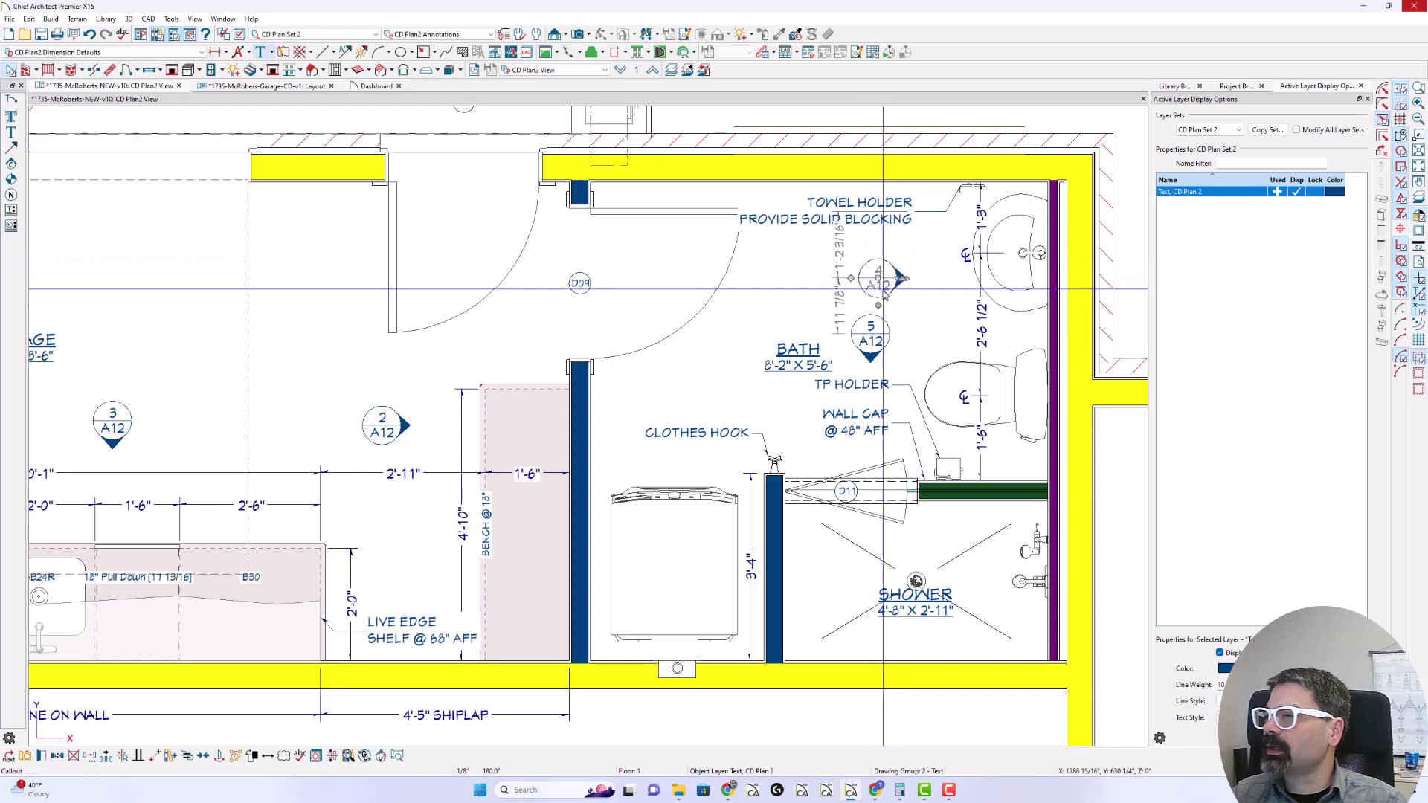
Step: Clear the 4/A12 callout's Text Below Line and set its label to %linked_view_layout_page_label%
double_click(882, 290)
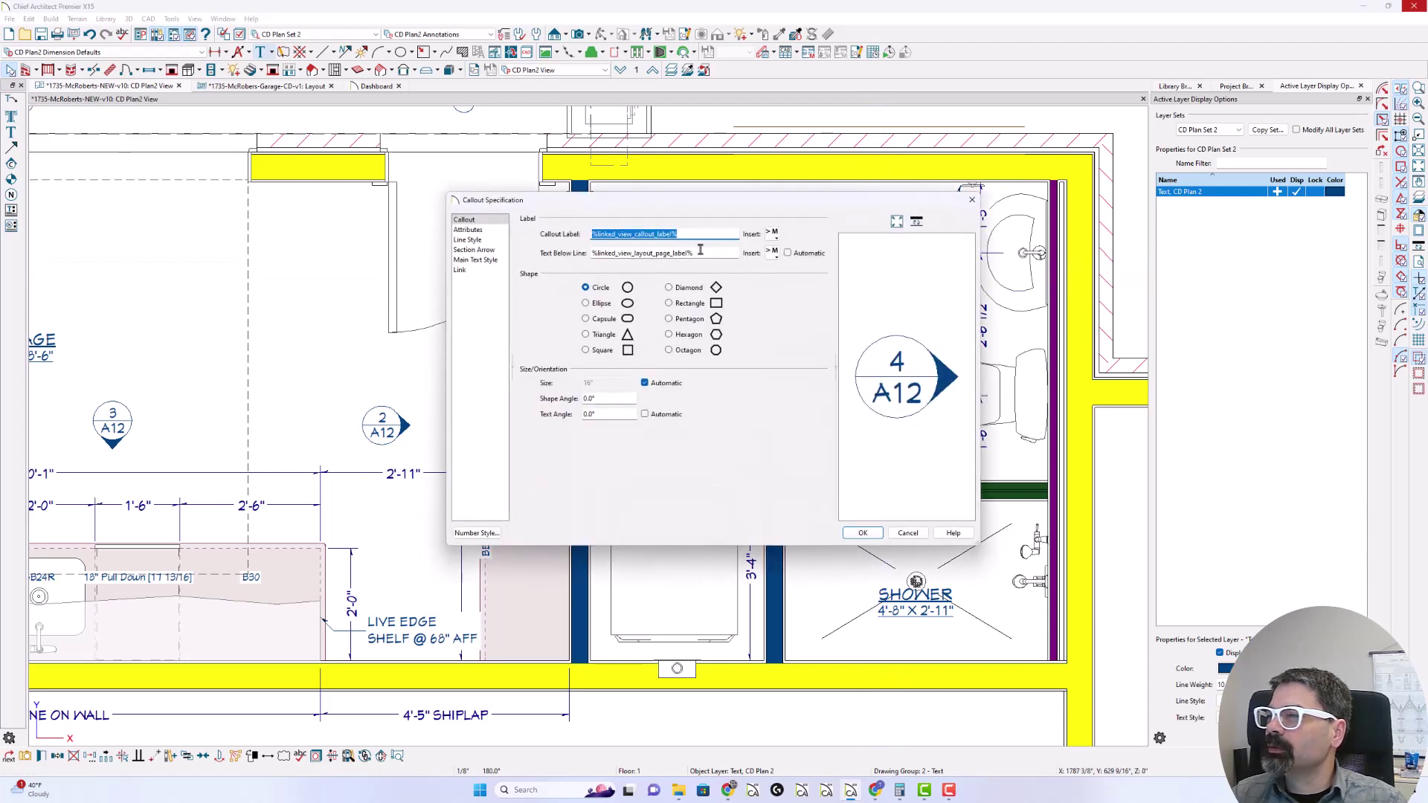
key("Tab")
key("ctrl+c")
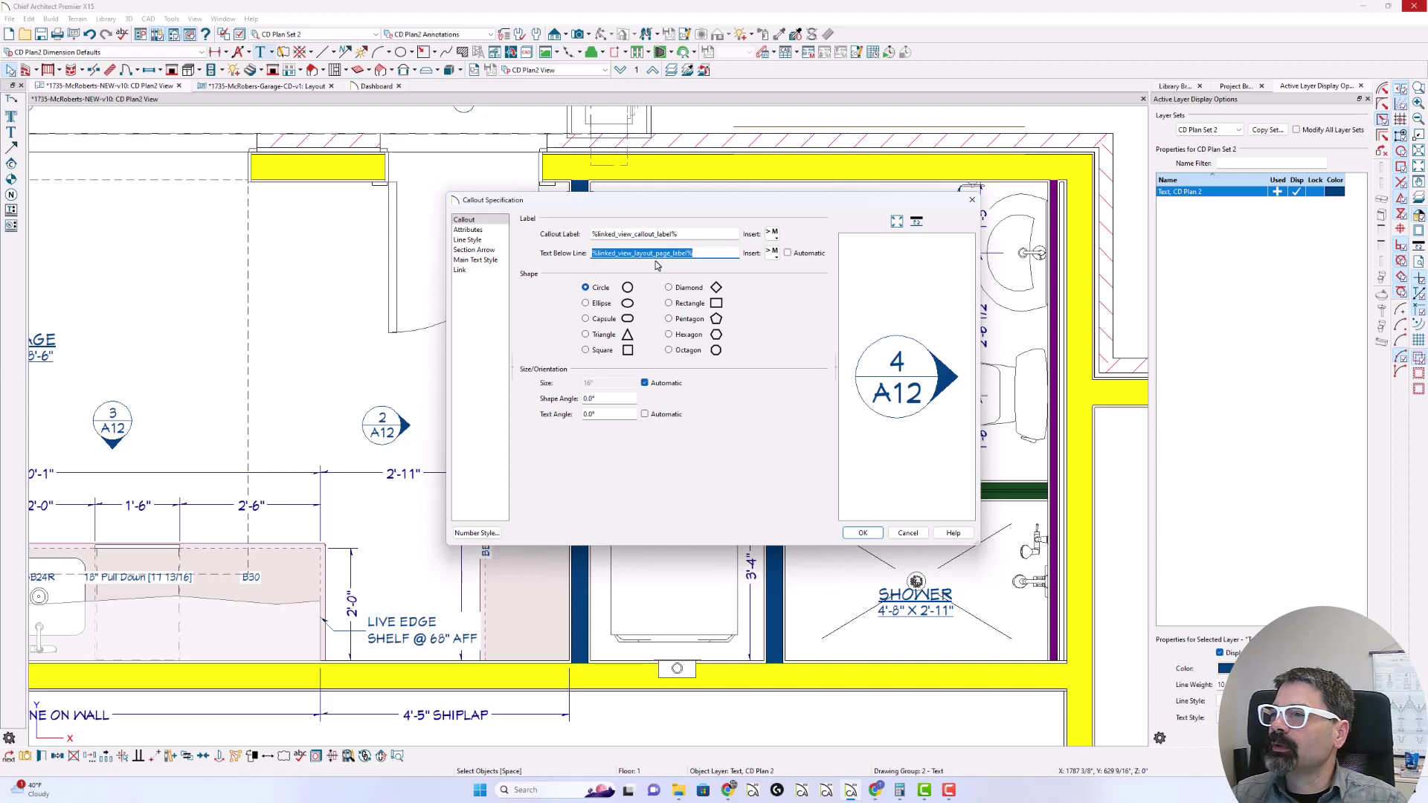
key("Delete")
key("shift+Tab")
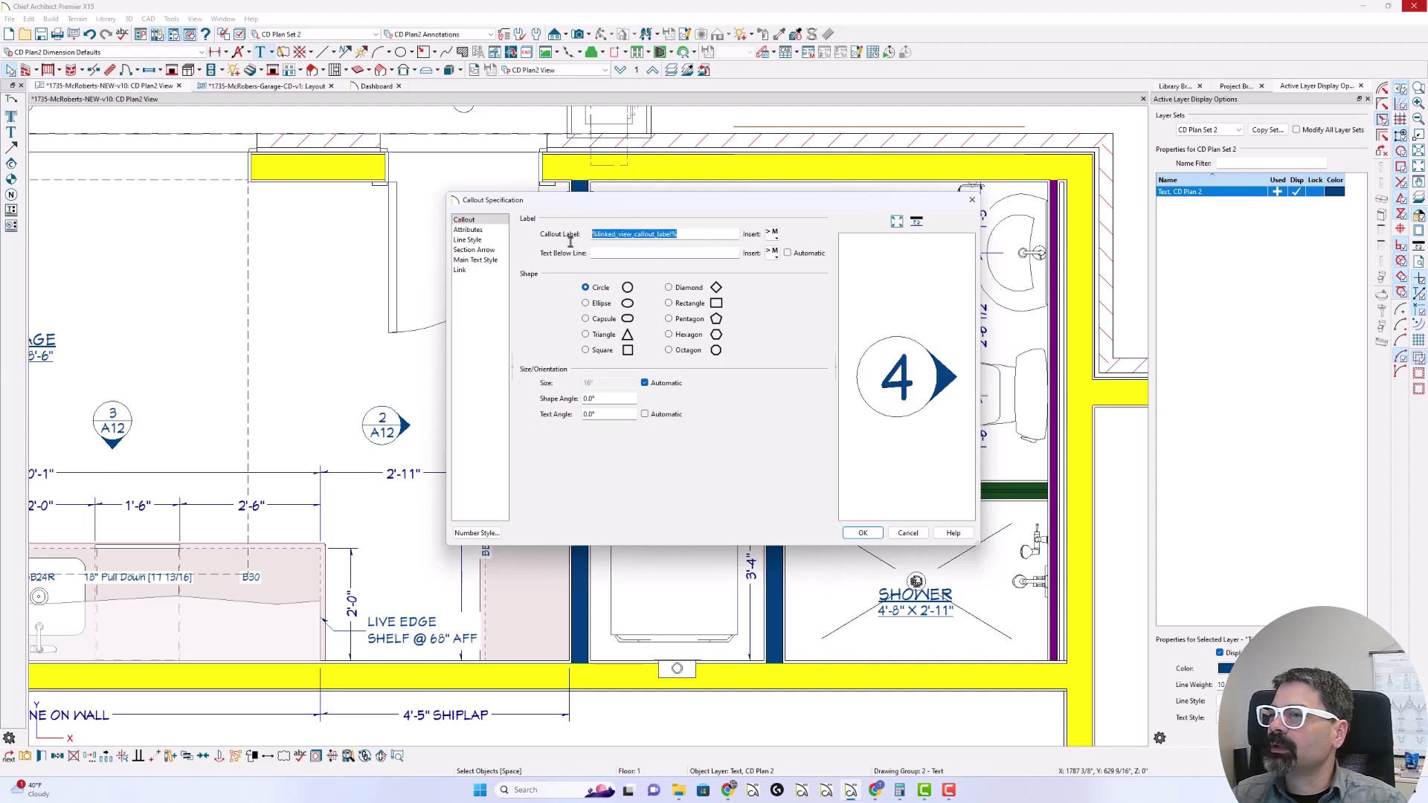
key("ctrl+v")
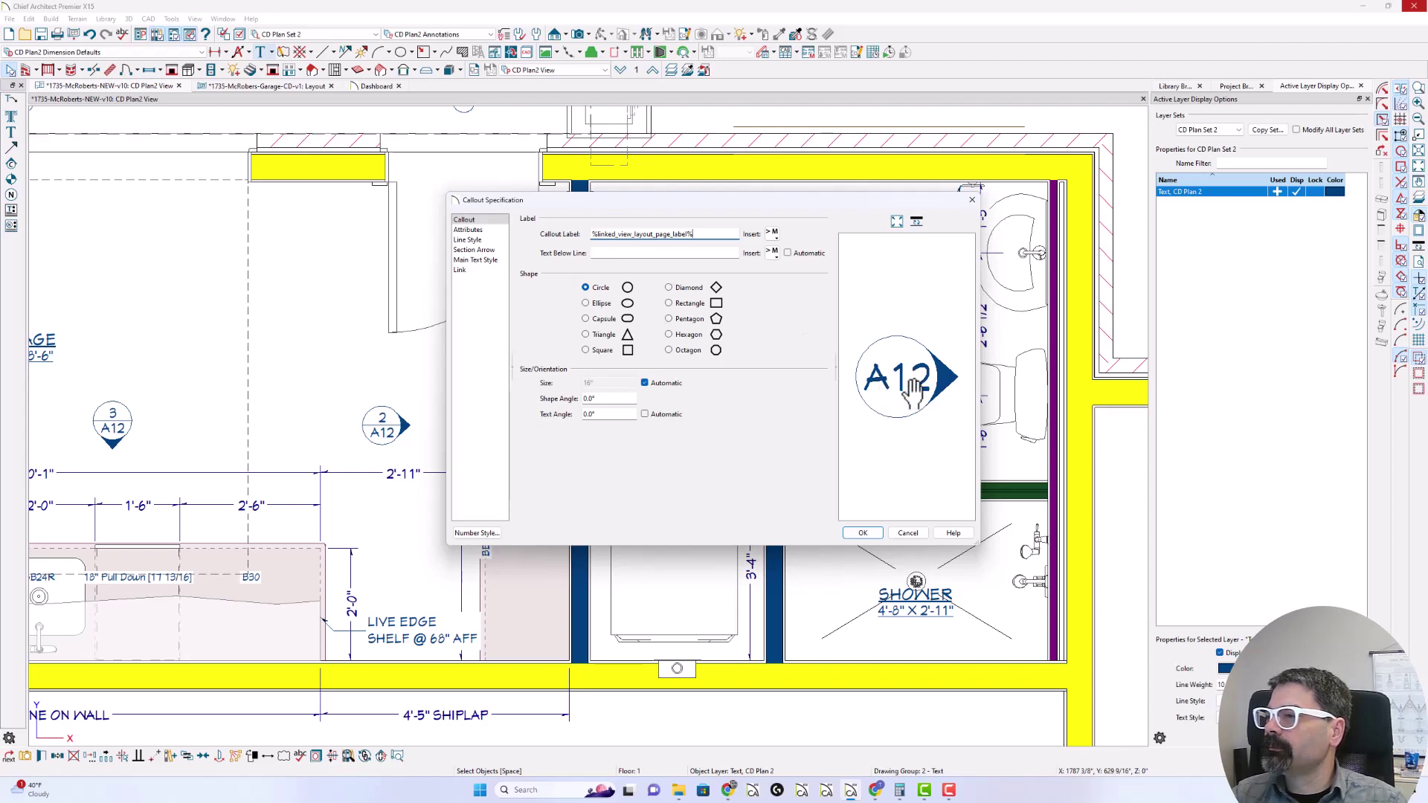
left_click(865, 534)
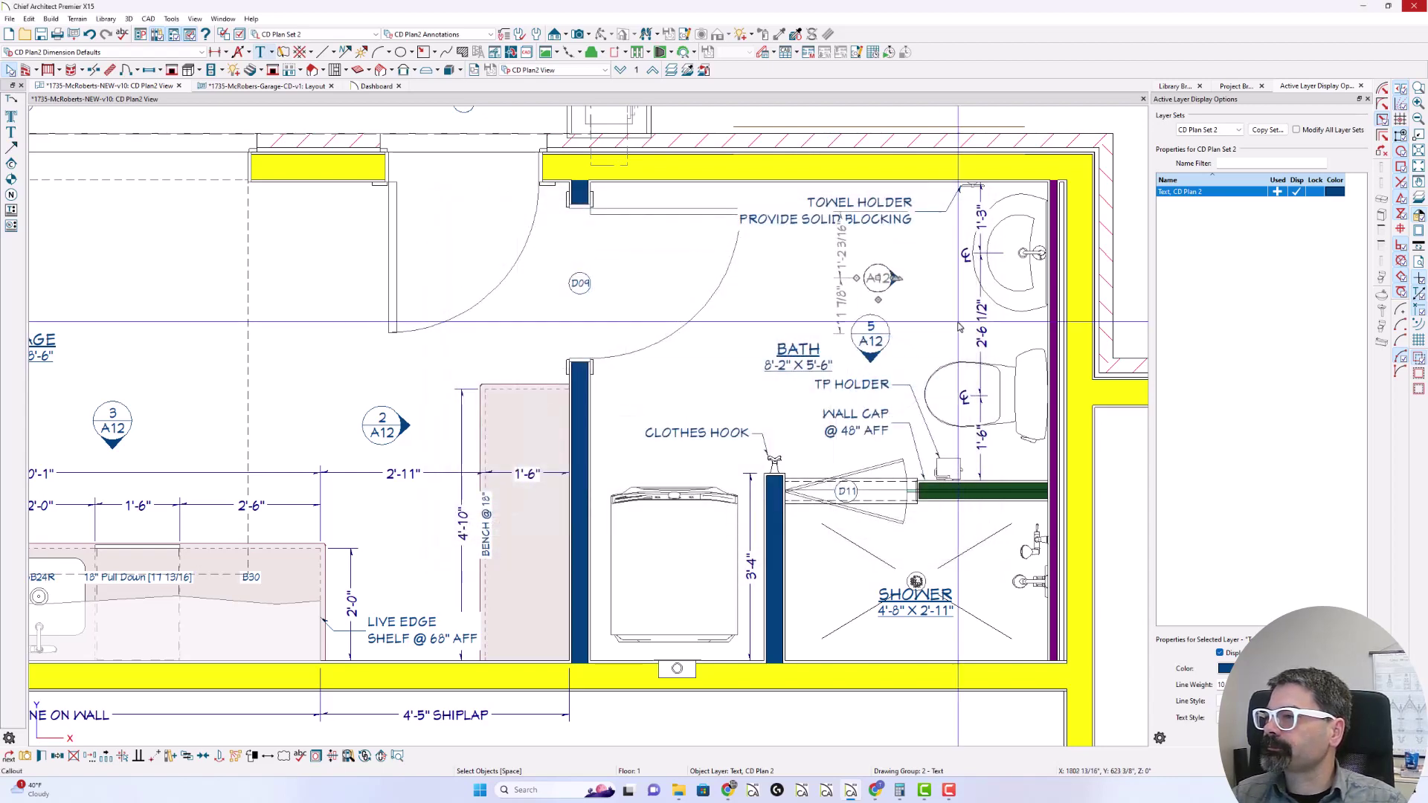
key("Escape")
scroll(876, 280, "up", 3)
left_click(876, 279)
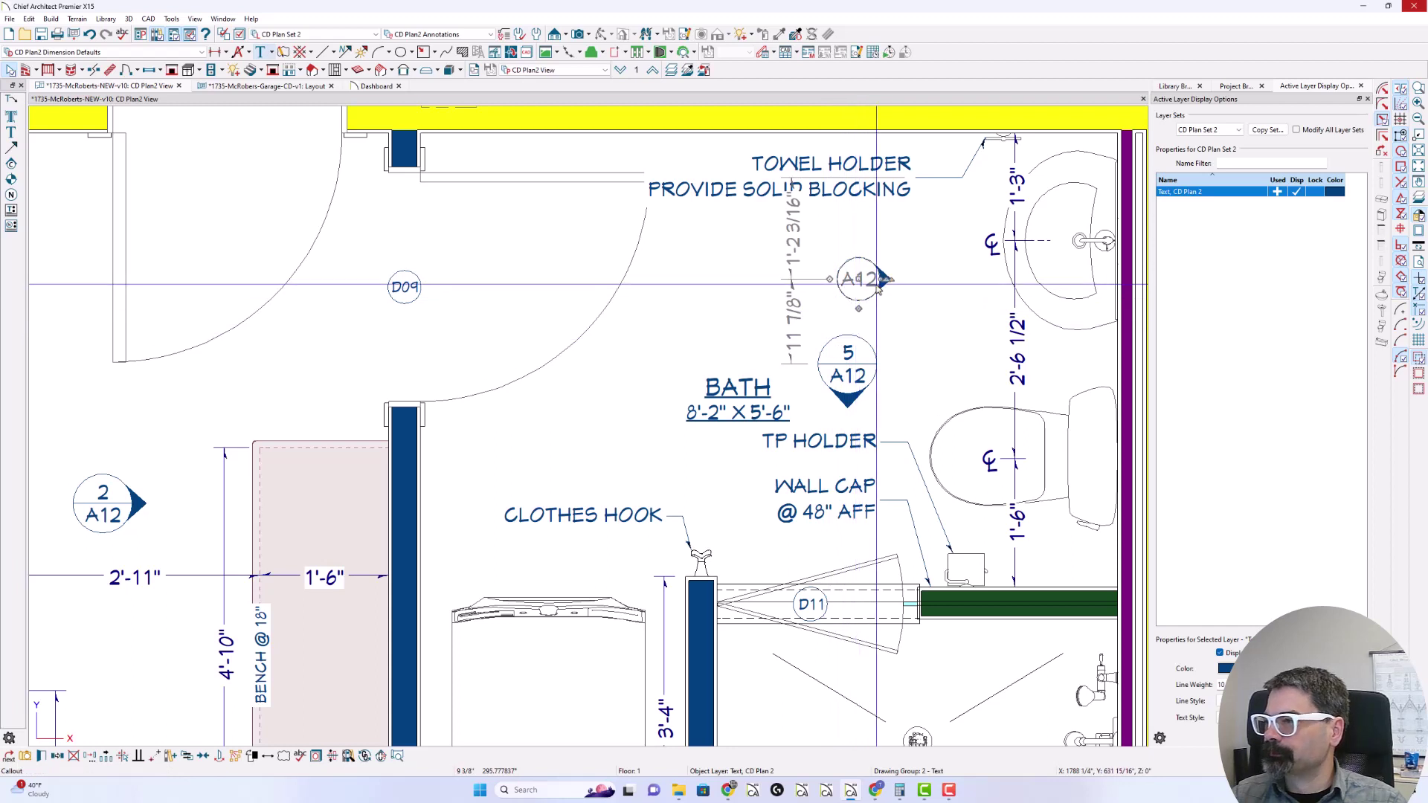
scroll(859, 282, "up", 1)
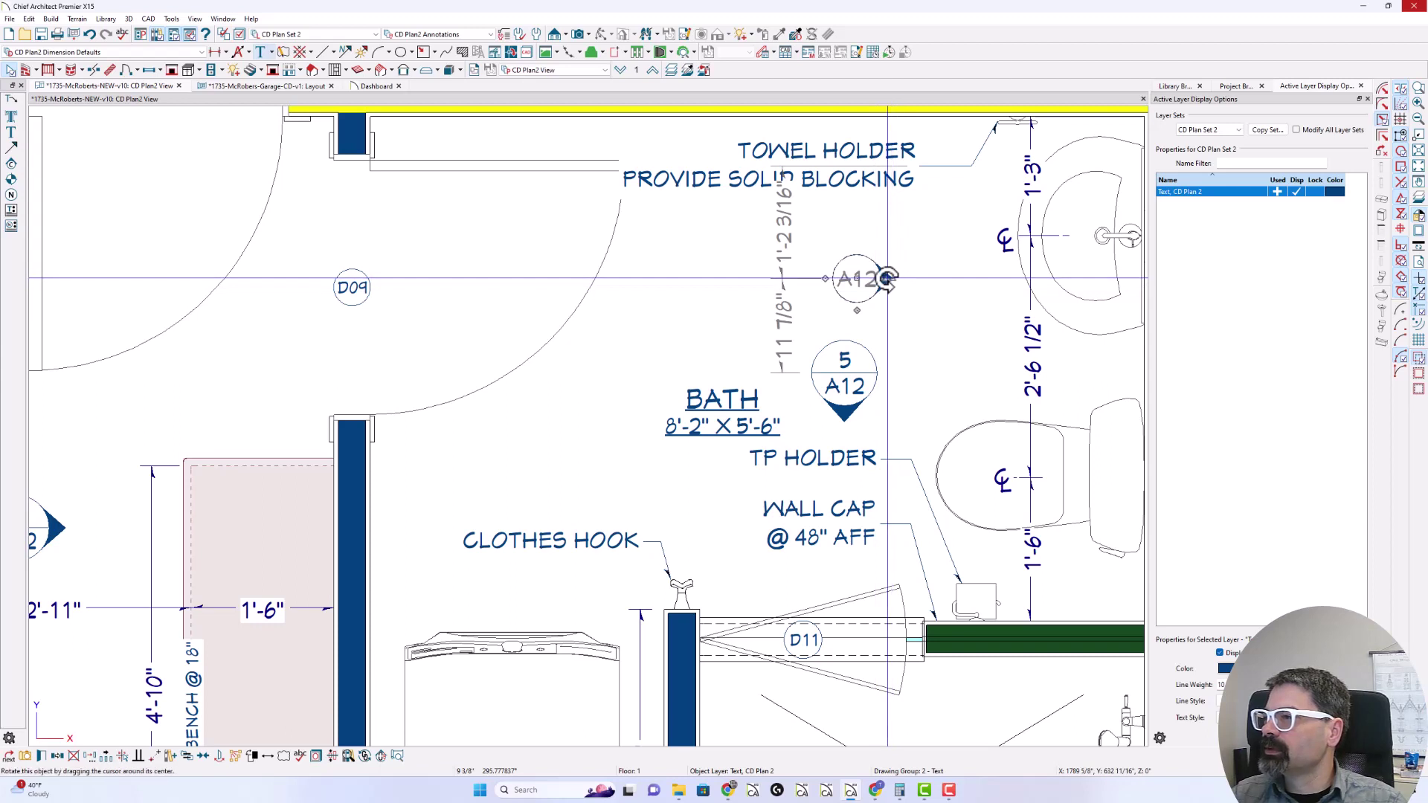
left_click_drag(886, 278, 957, 355)
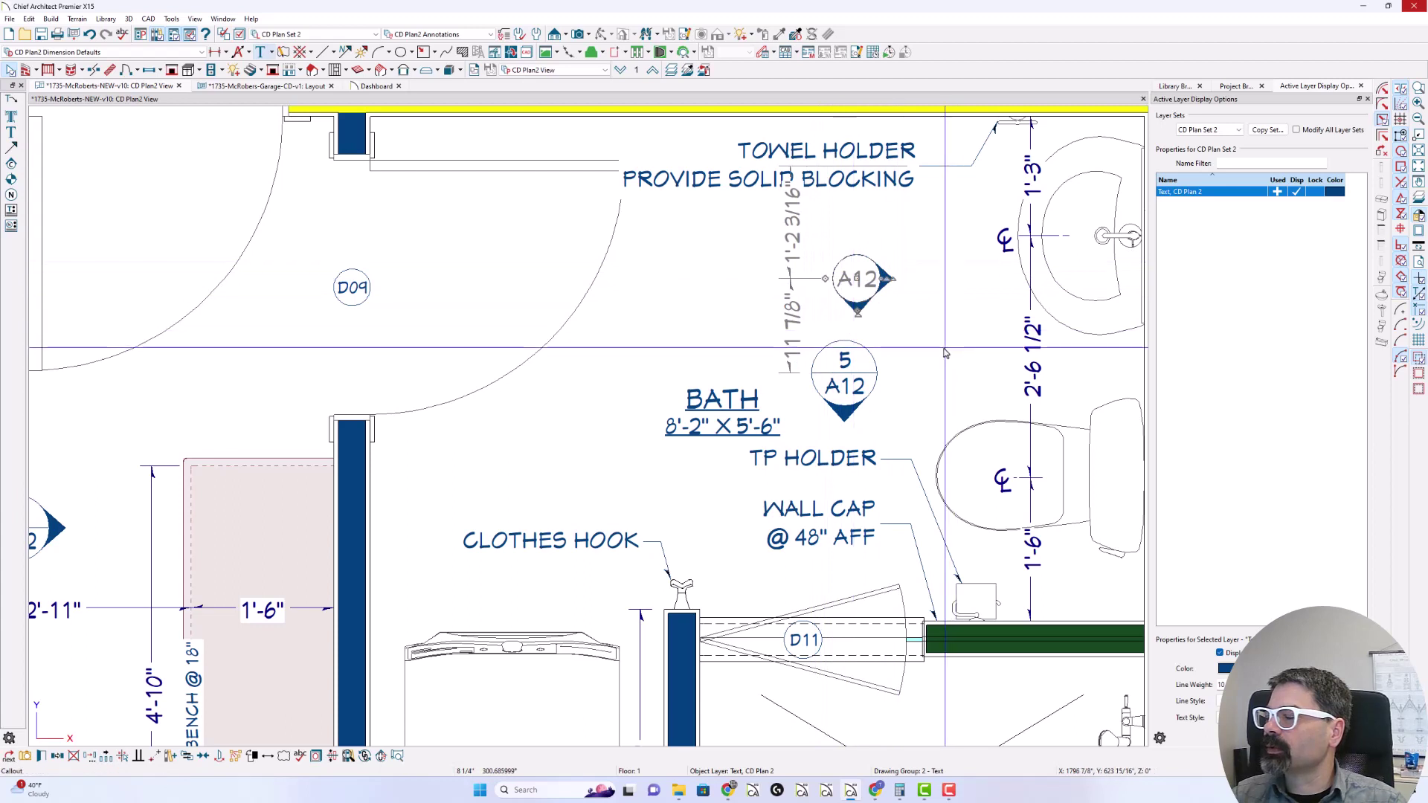
left_click(942, 349)
left_click(854, 374)
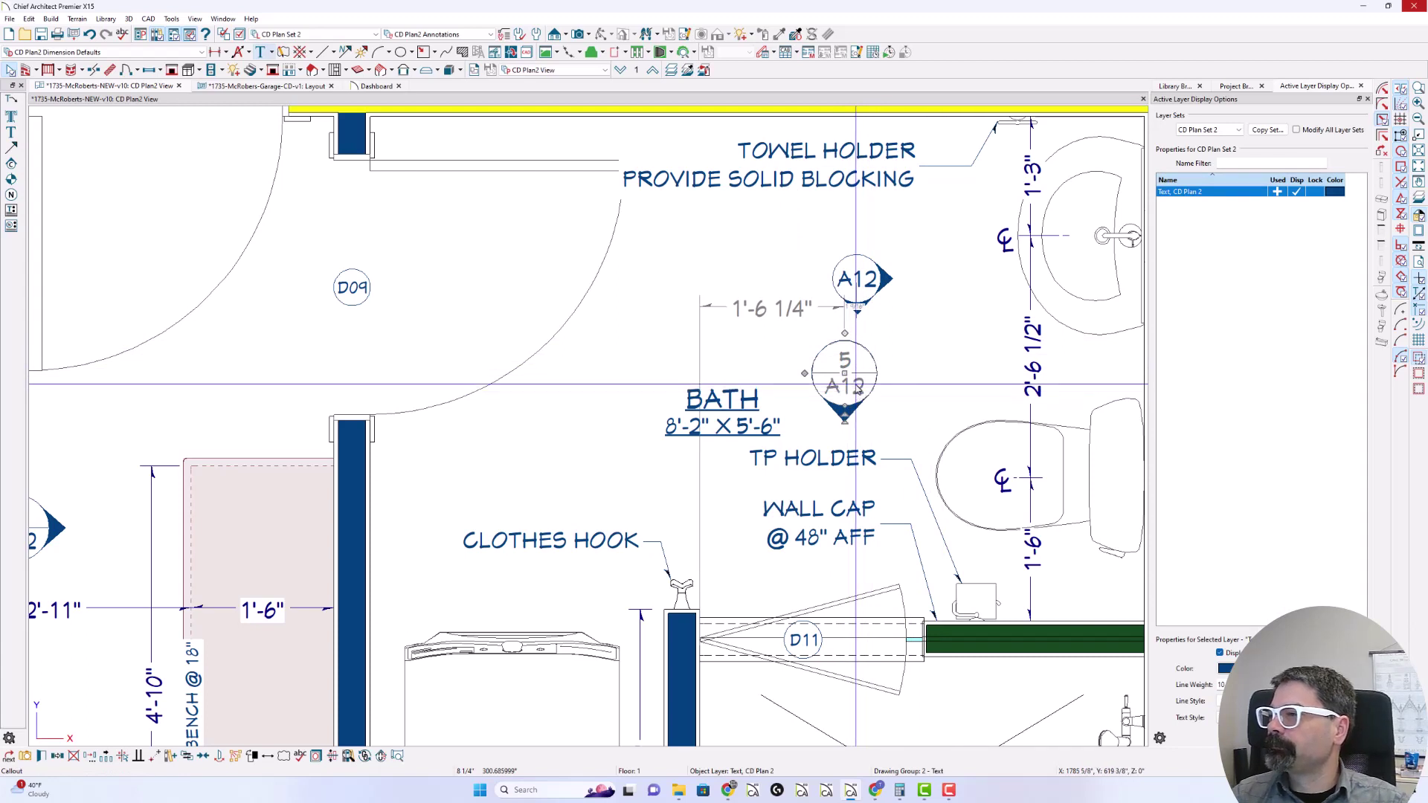
key("Escape")
Step: Link the 5/A12 callout below A12 to the 1ST FLR BATH ELEV II view
left_click(871, 282)
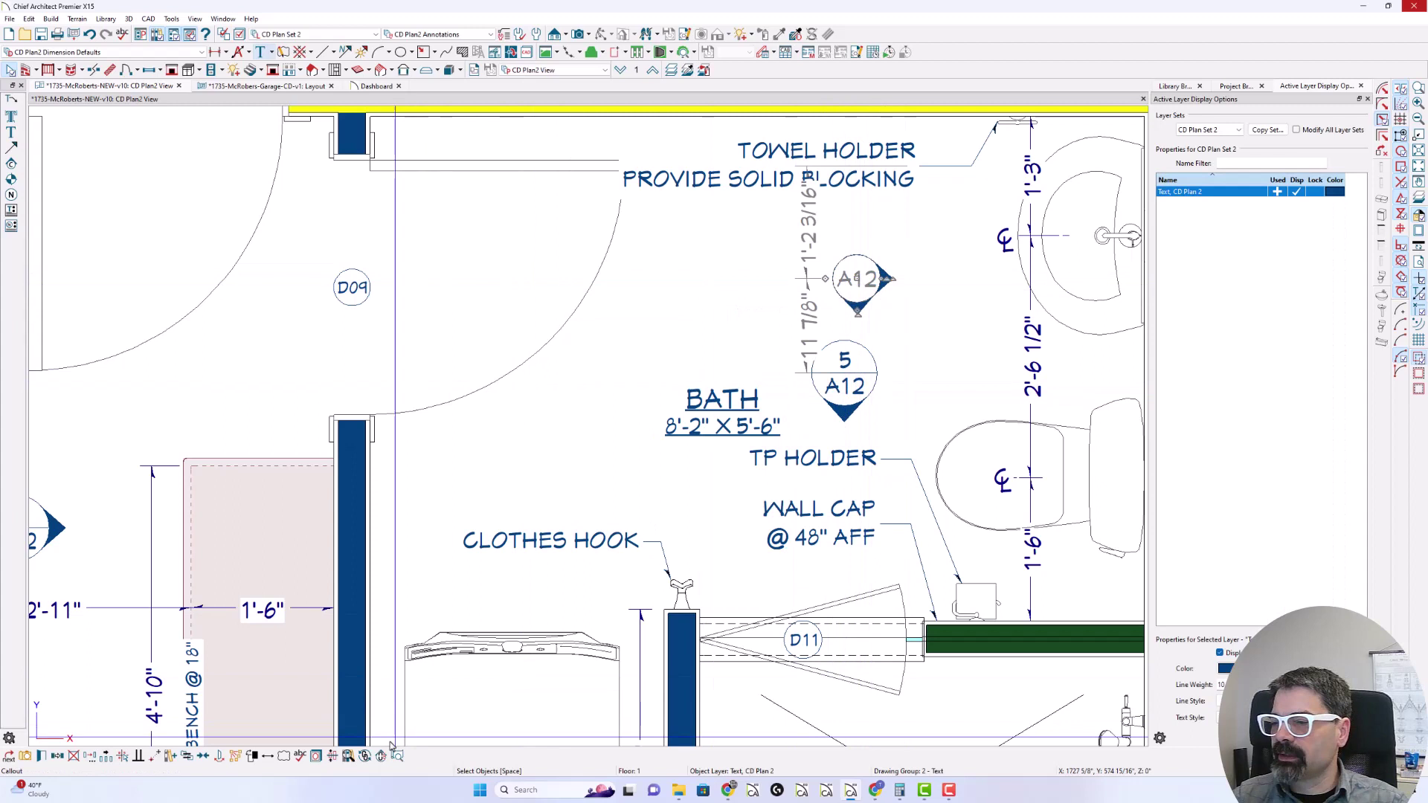
left_click(366, 756)
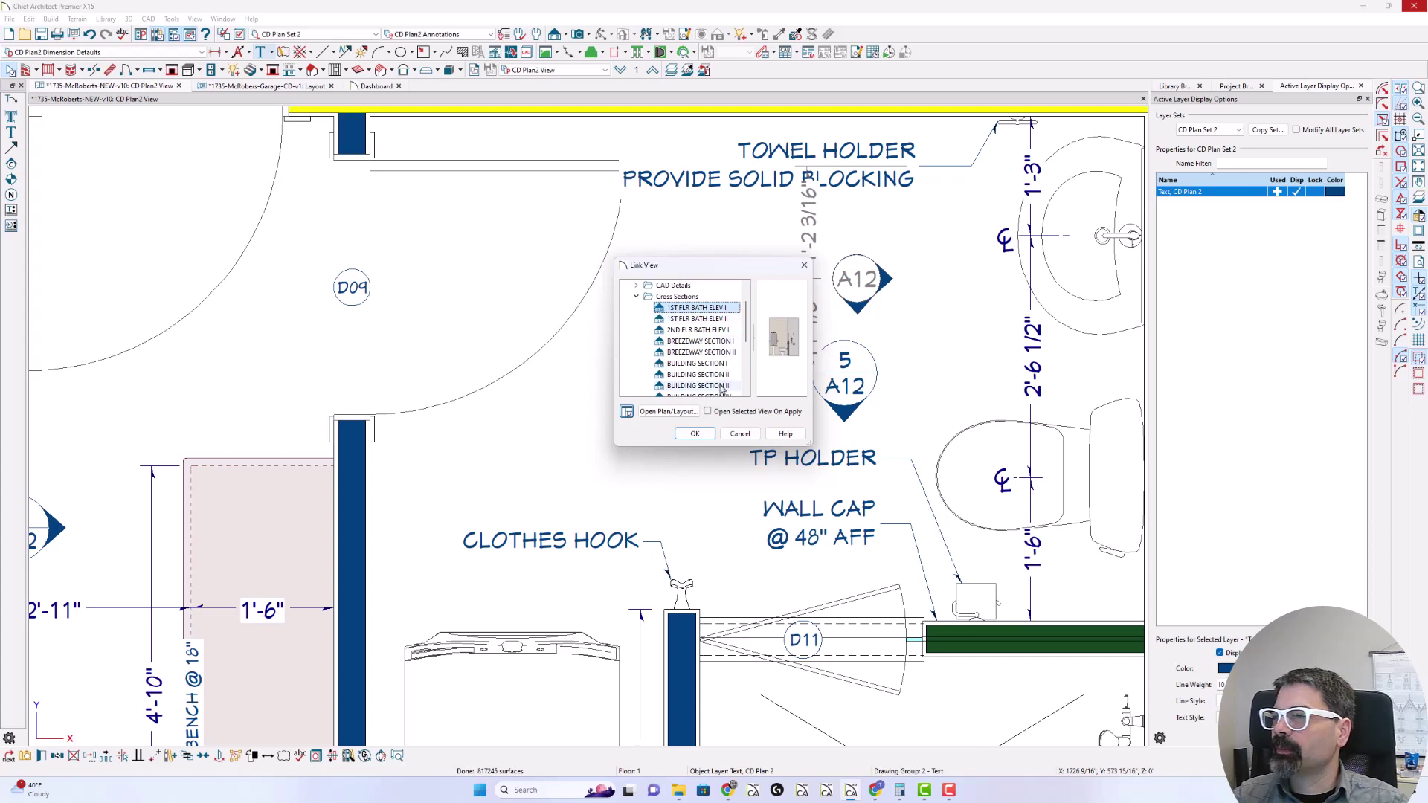
left_click(734, 436)
left_click(833, 411)
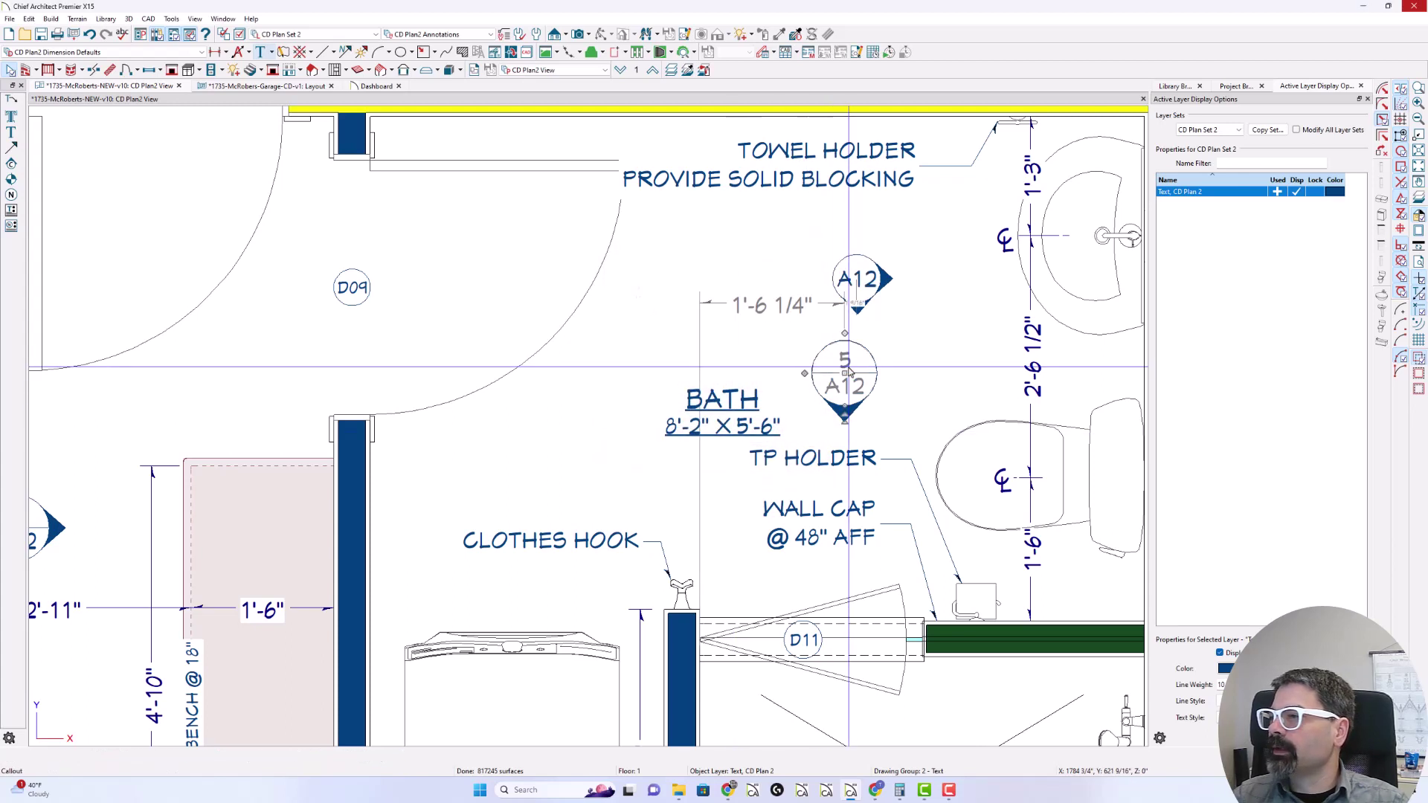
left_click(364, 756)
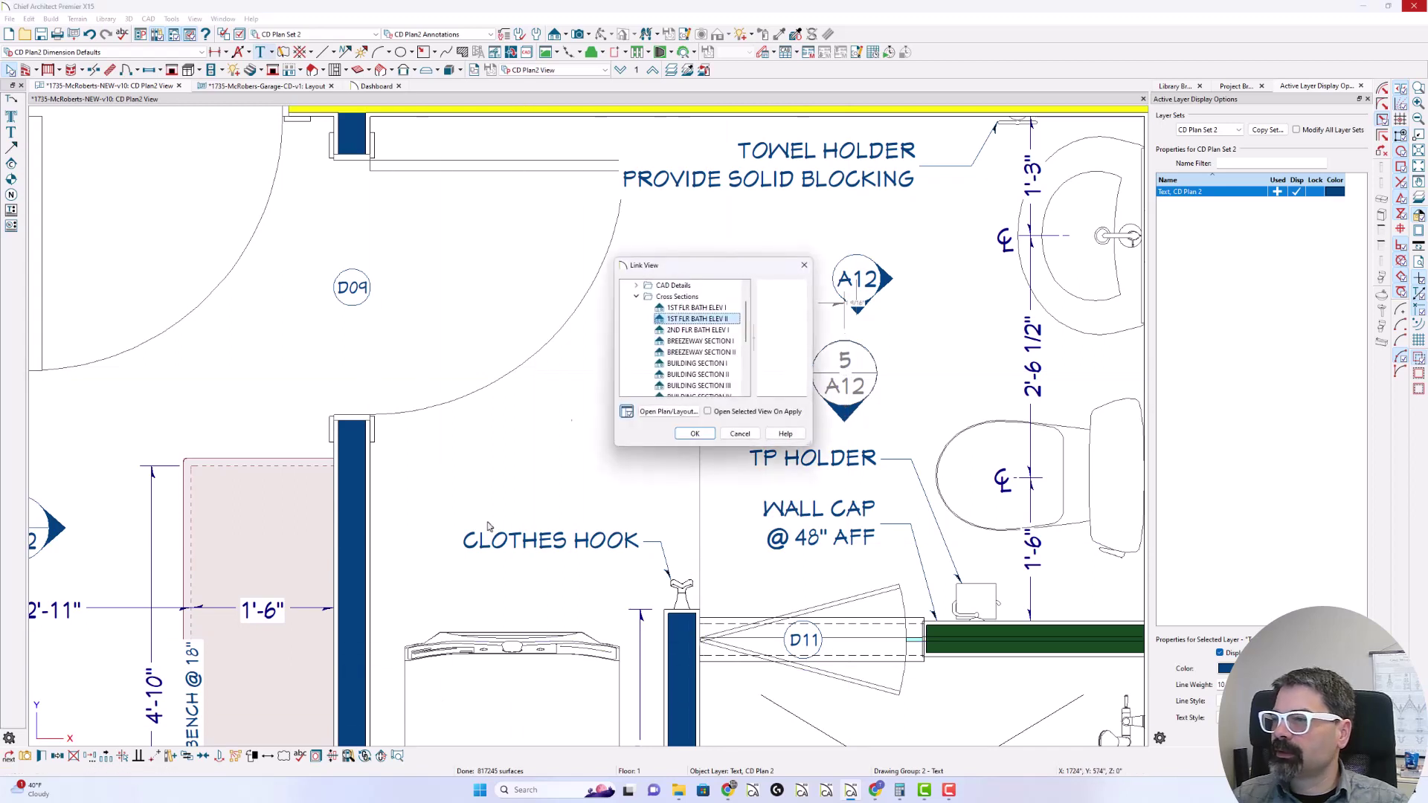
left_click(722, 320)
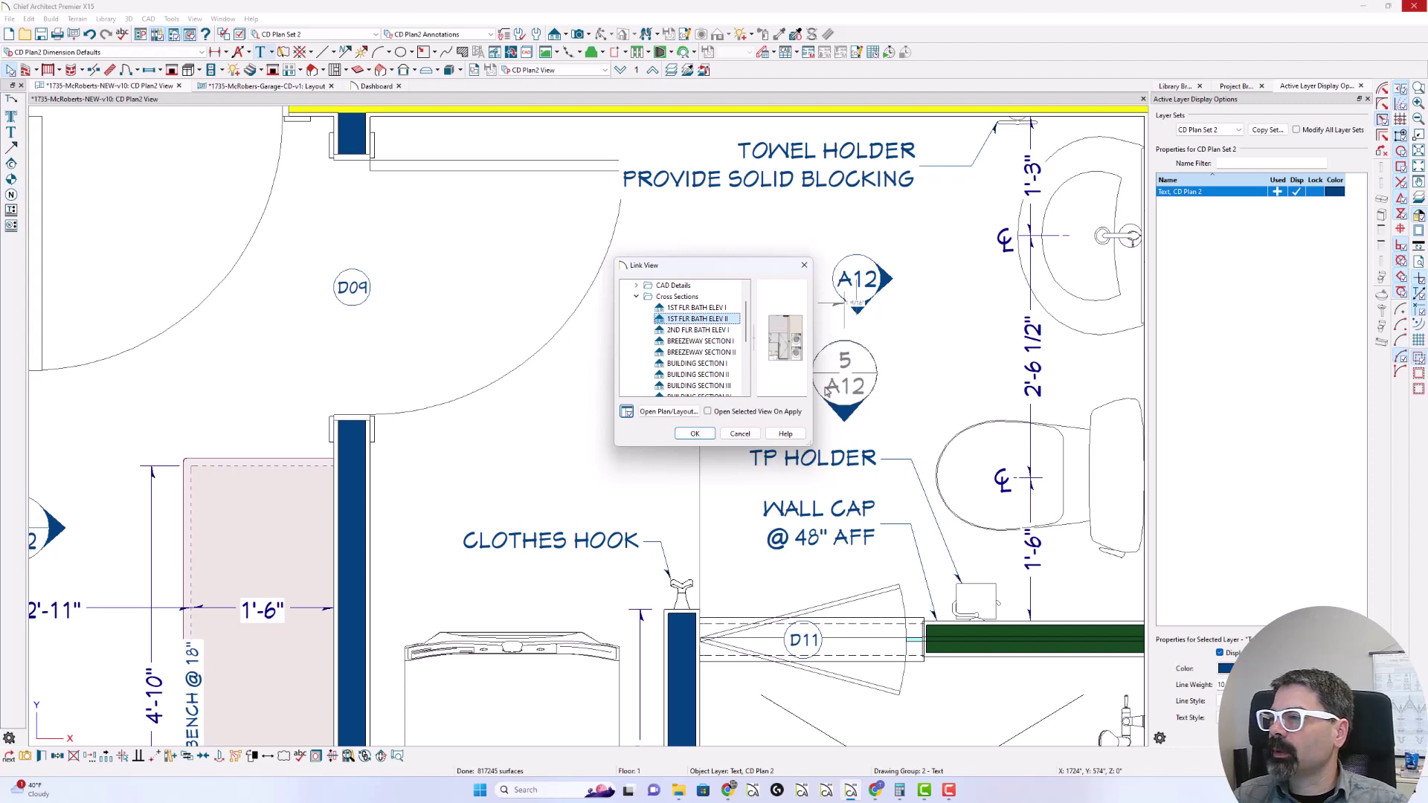
Step: Delete the 5 callout's page label, set its arrows to 0, and choose a blank outline style
left_click(738, 434)
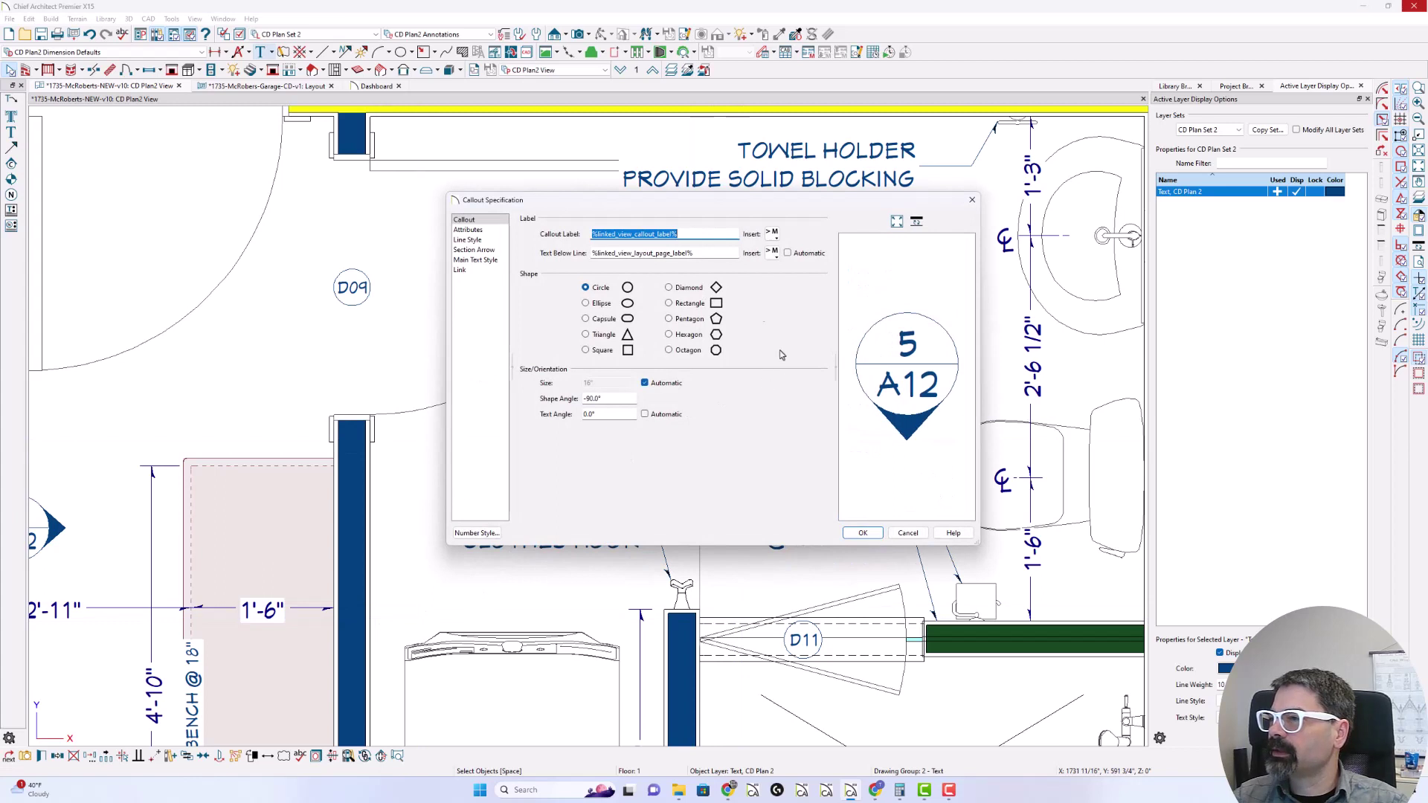
left_click_drag(701, 254, 561, 255)
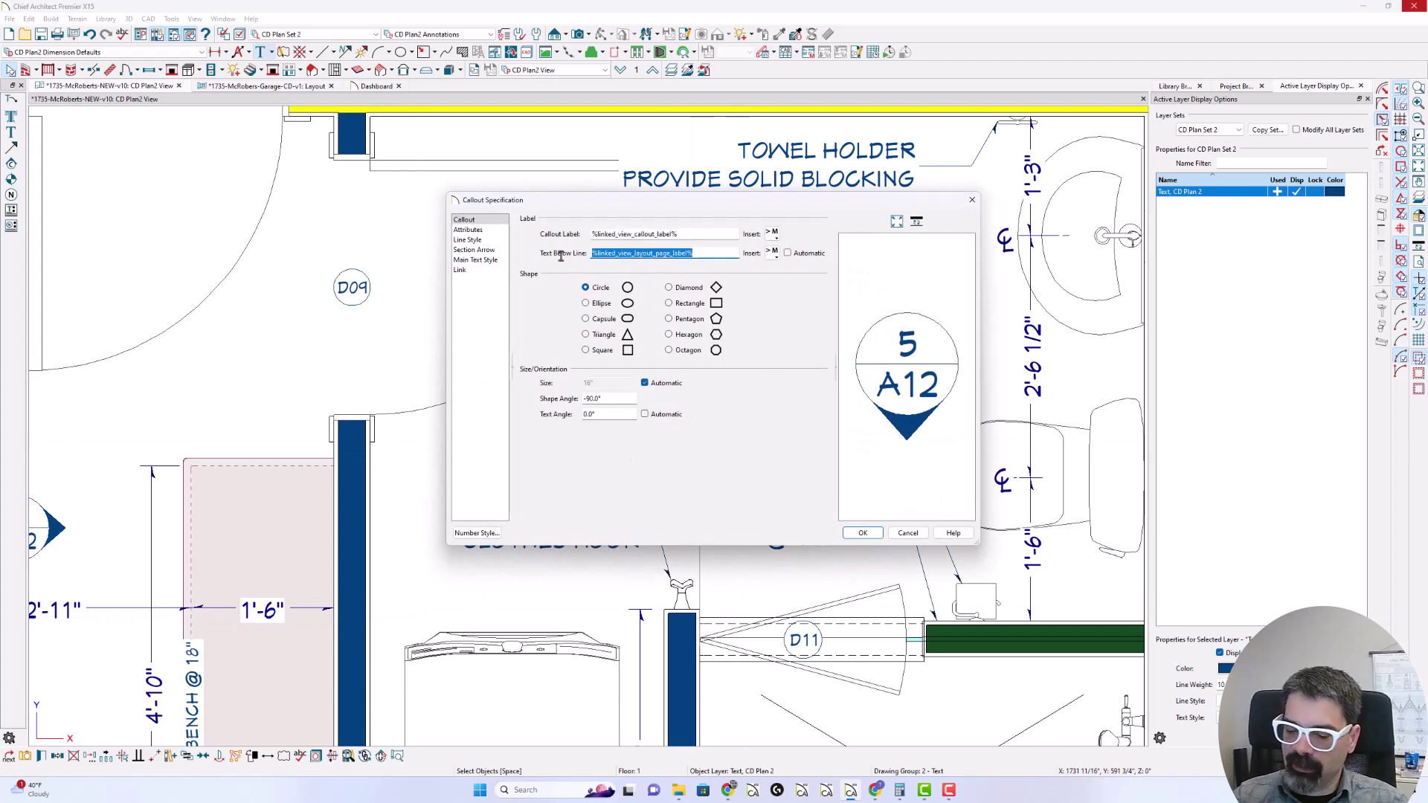
key("Delete")
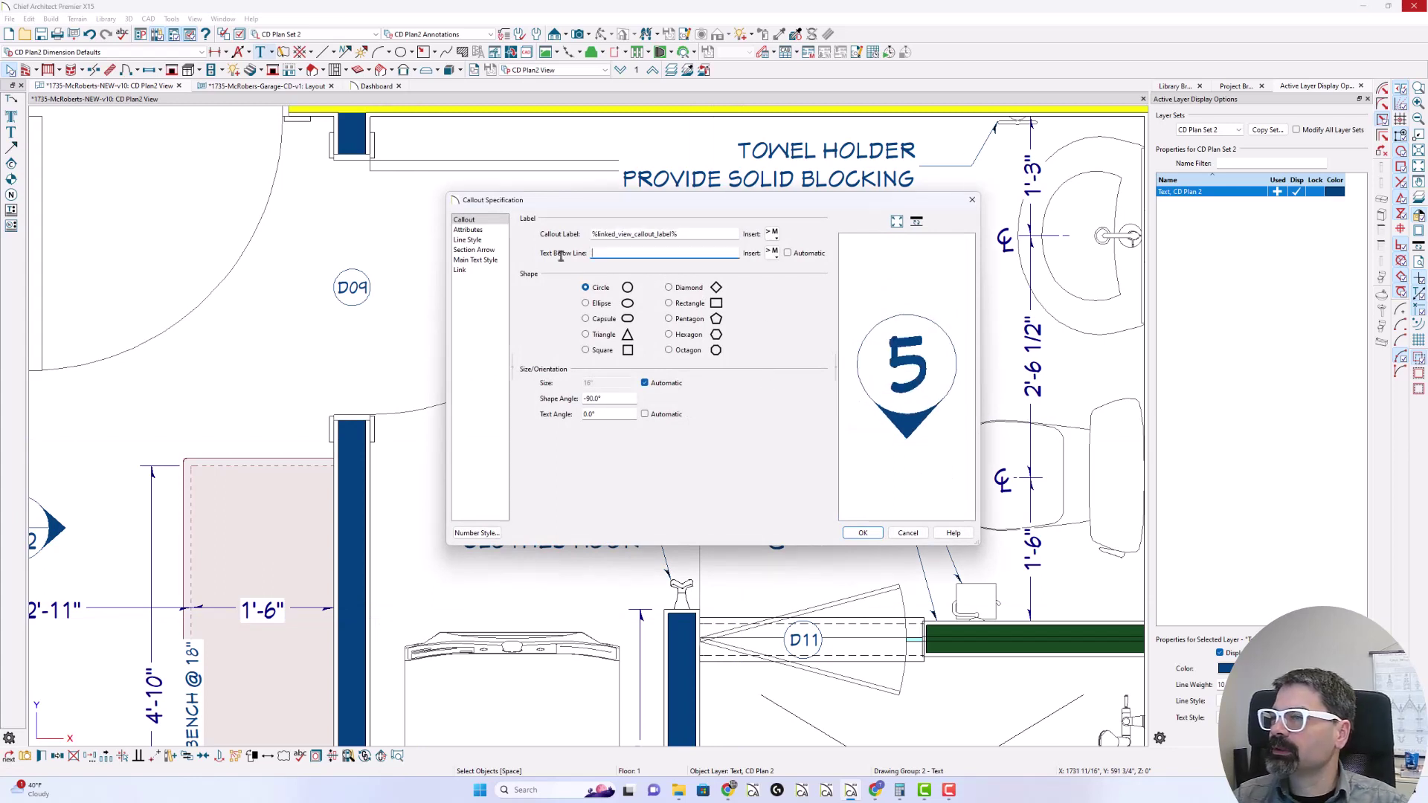
left_click(496, 232)
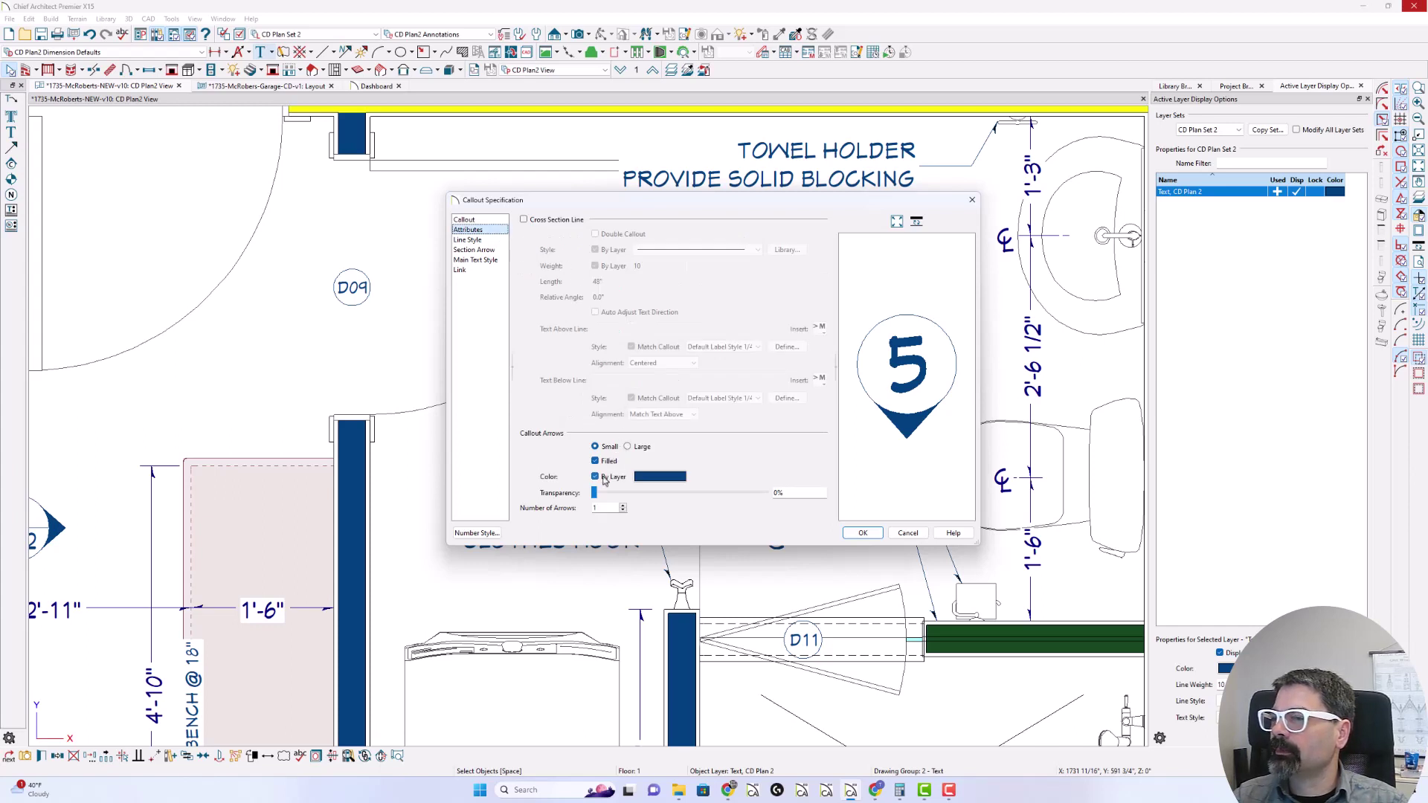
left_click(622, 511)
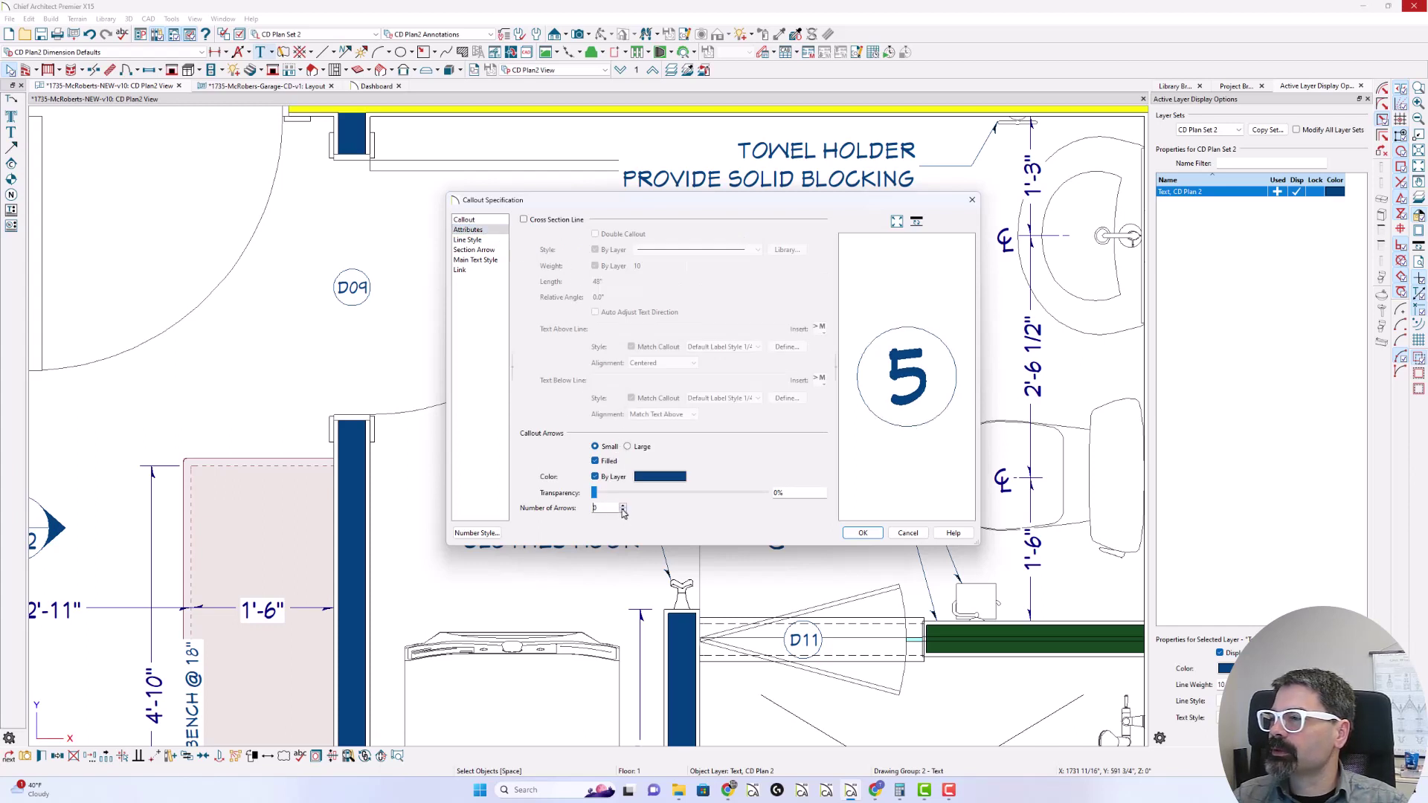
left_click(480, 240)
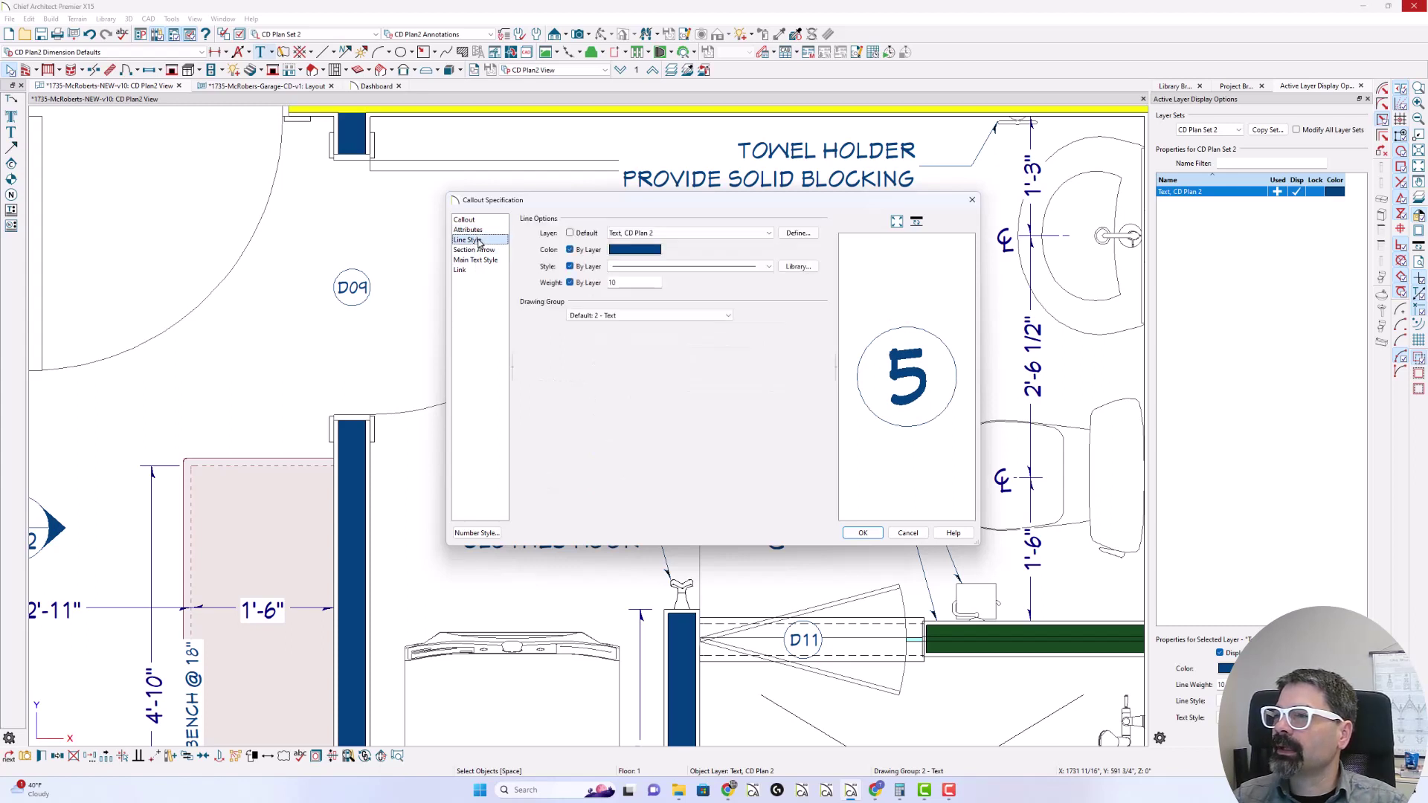
left_click(696, 267)
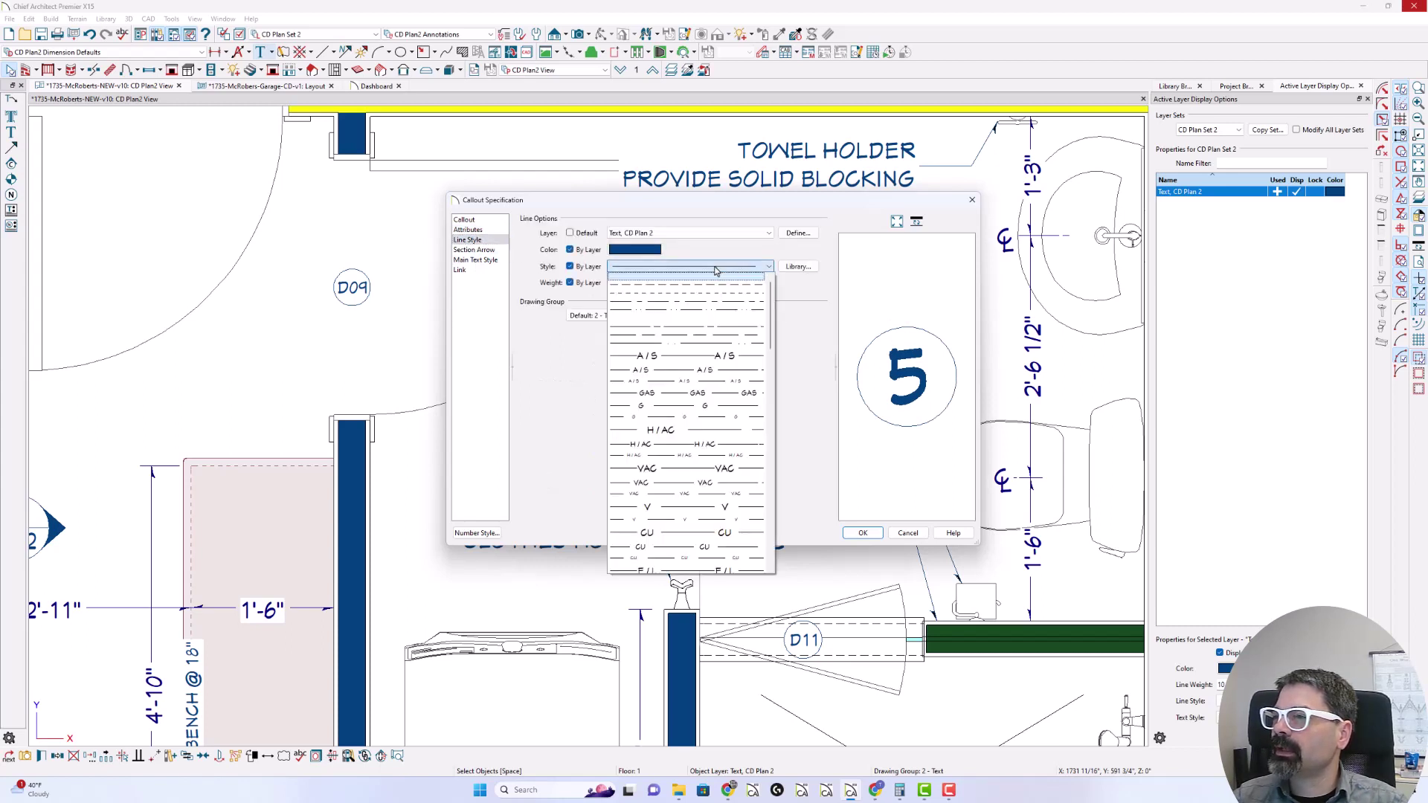
left_click(702, 320)
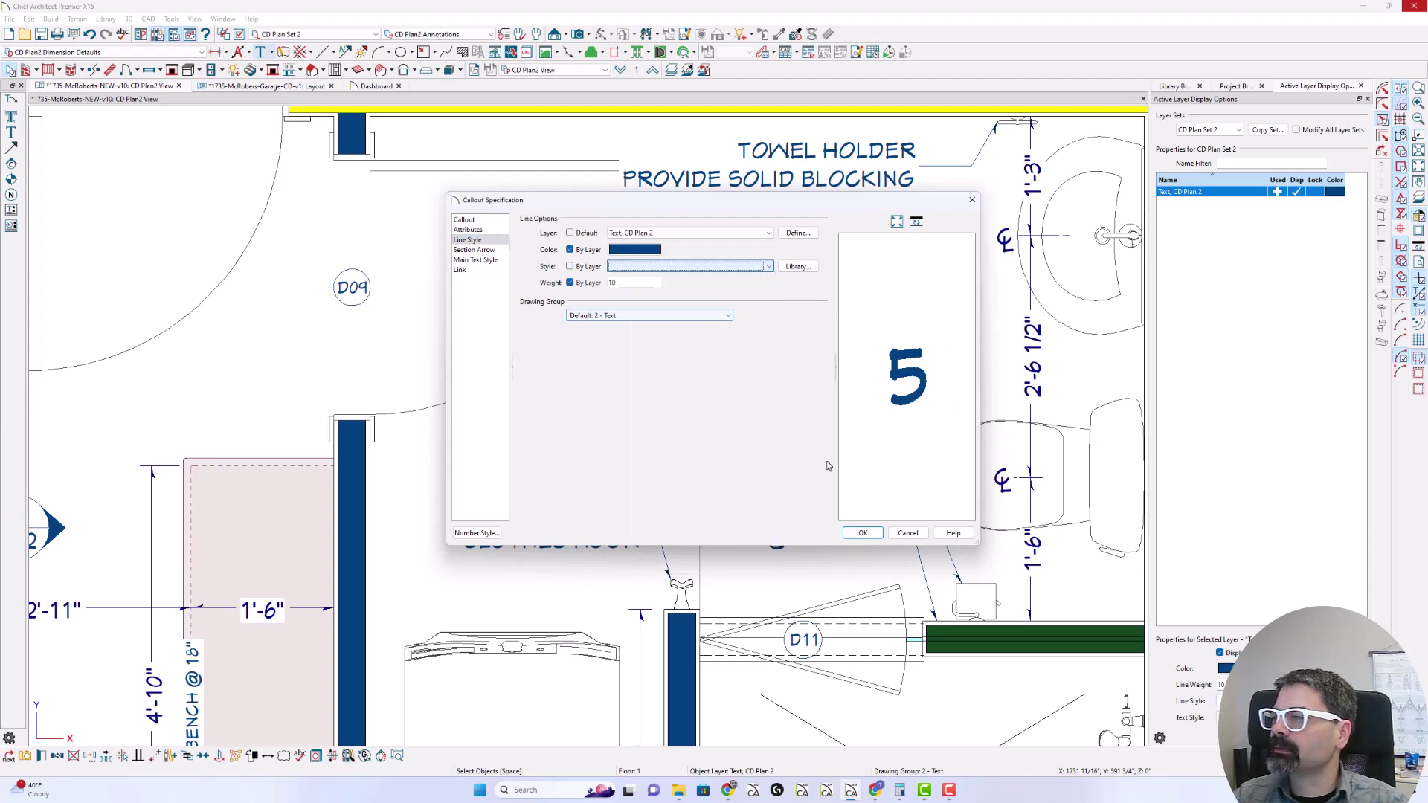
left_click(861, 533)
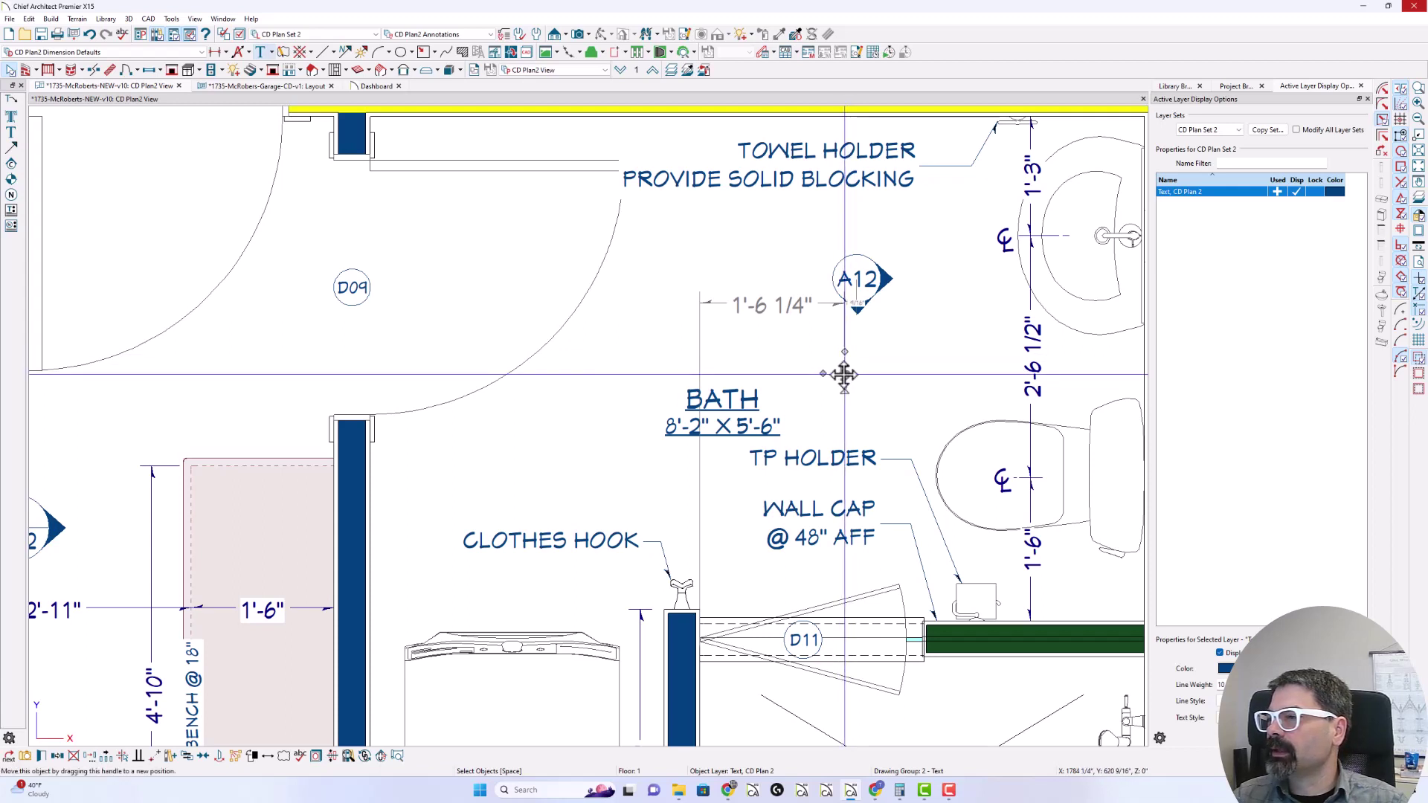
Step: Drag the number 5 up beneath the A12 marker and recheck its specification
left_click_drag(844, 374, 856, 343)
double_click(857, 343)
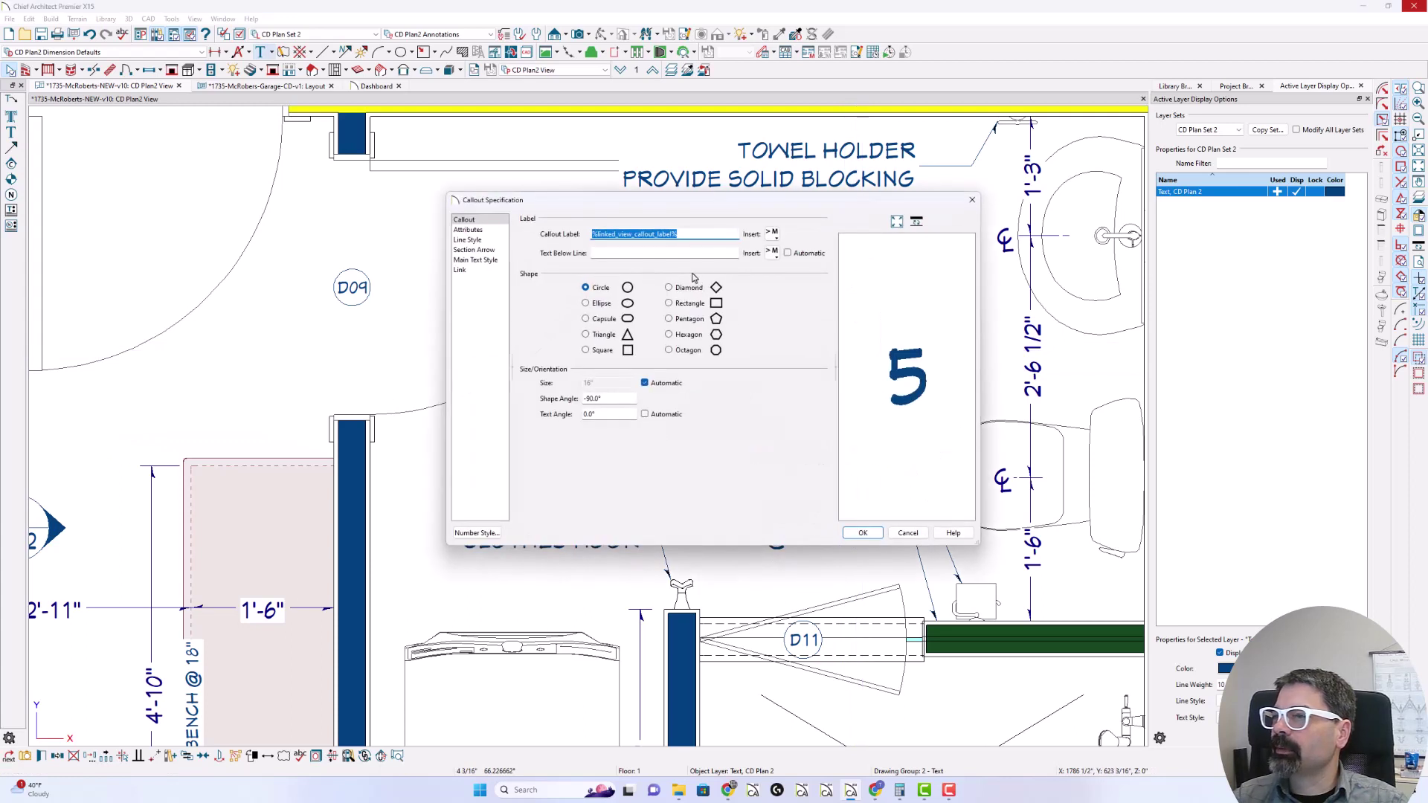
mouse_move(693, 220)
left_mouse_down()
mouse_move(601, 218)
mouse_move(575, 237)
mouse_move(586, 251)
mouse_move(692, 221)
left_mouse_up()
mouse_move(899, 320)
left_mouse_down()
mouse_move(866, 399)
mouse_move(948, 394)
mouse_move(903, 318)
left_mouse_up()
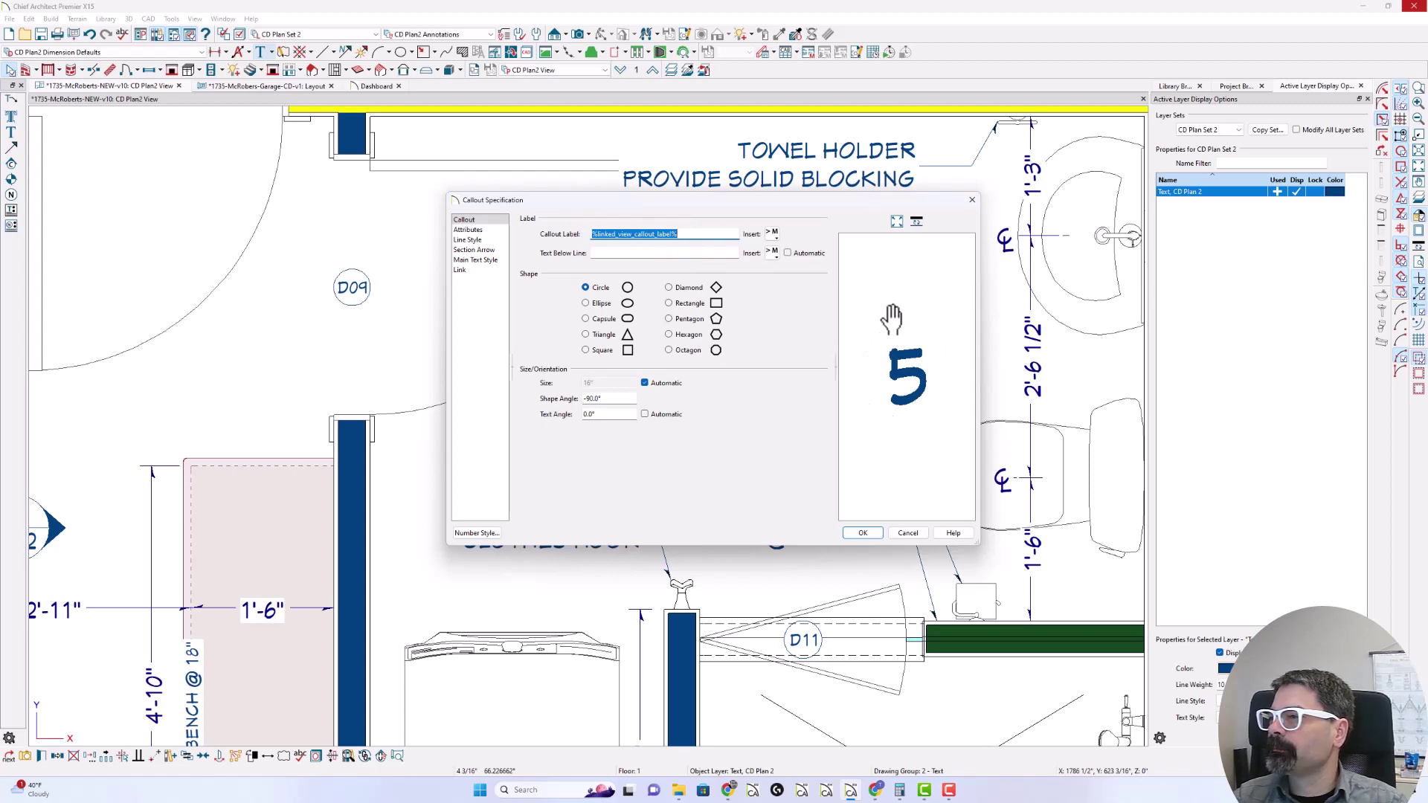
left_click(865, 532)
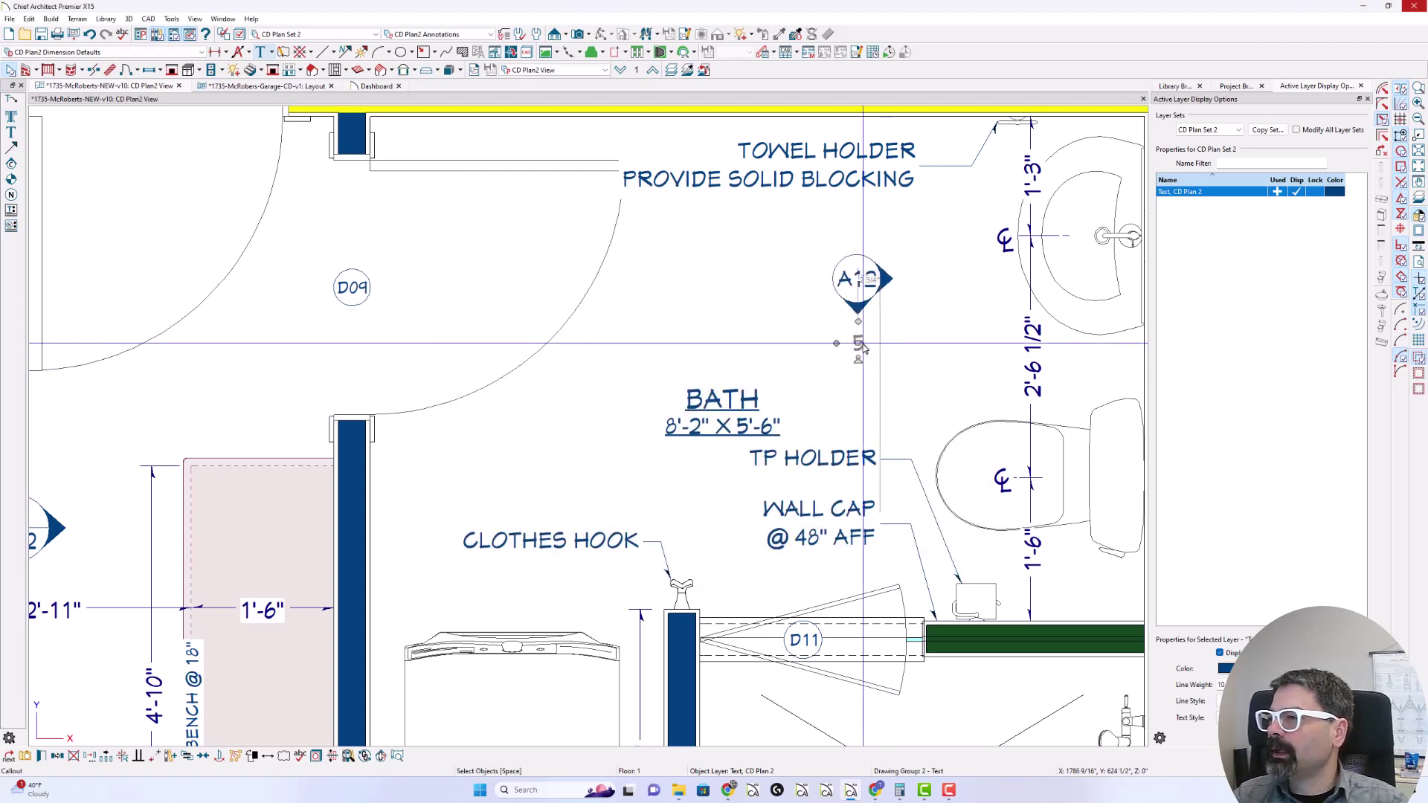
Step: Link the copied number callout beside A12 to the 1ST FLR BATH ELEV I view
left_click(912, 282)
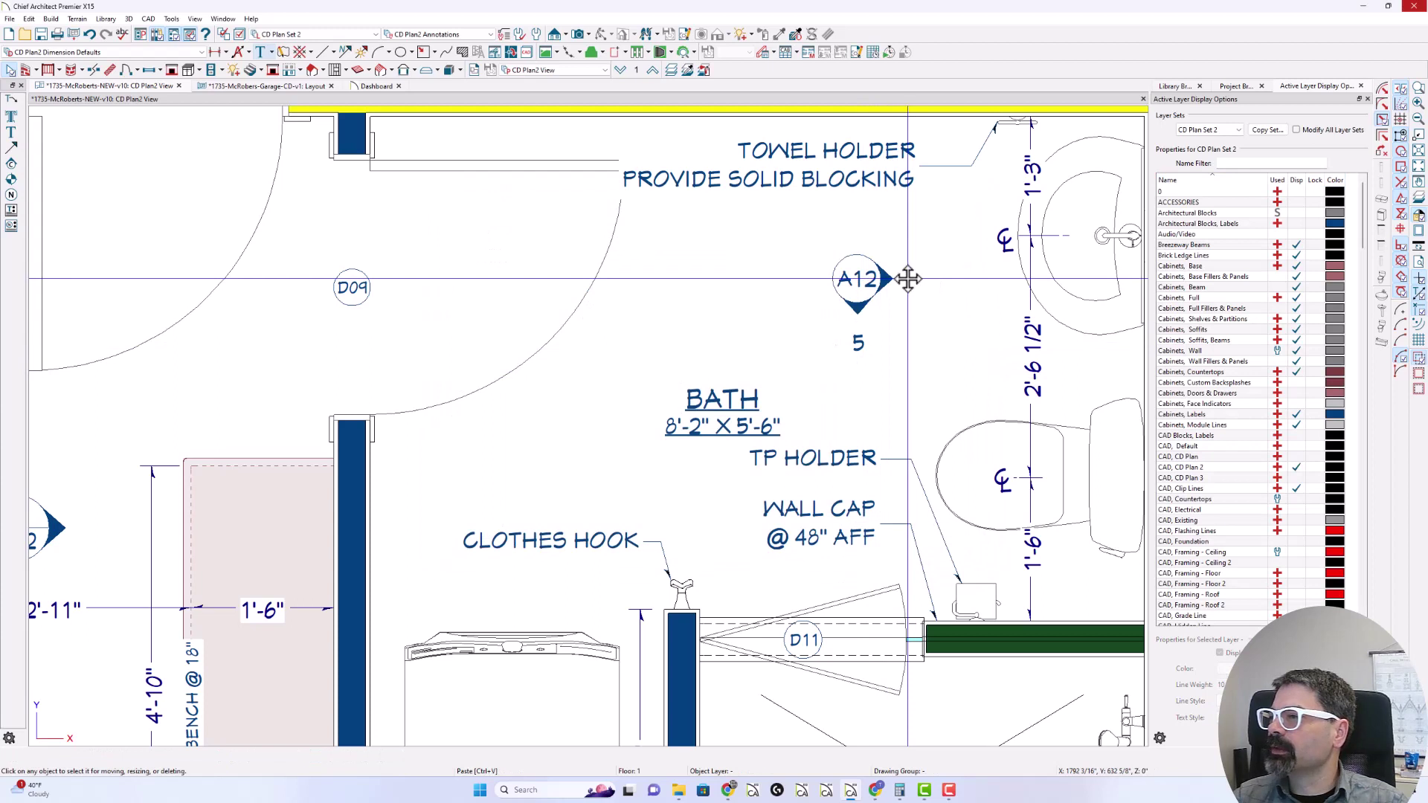
left_click(908, 287)
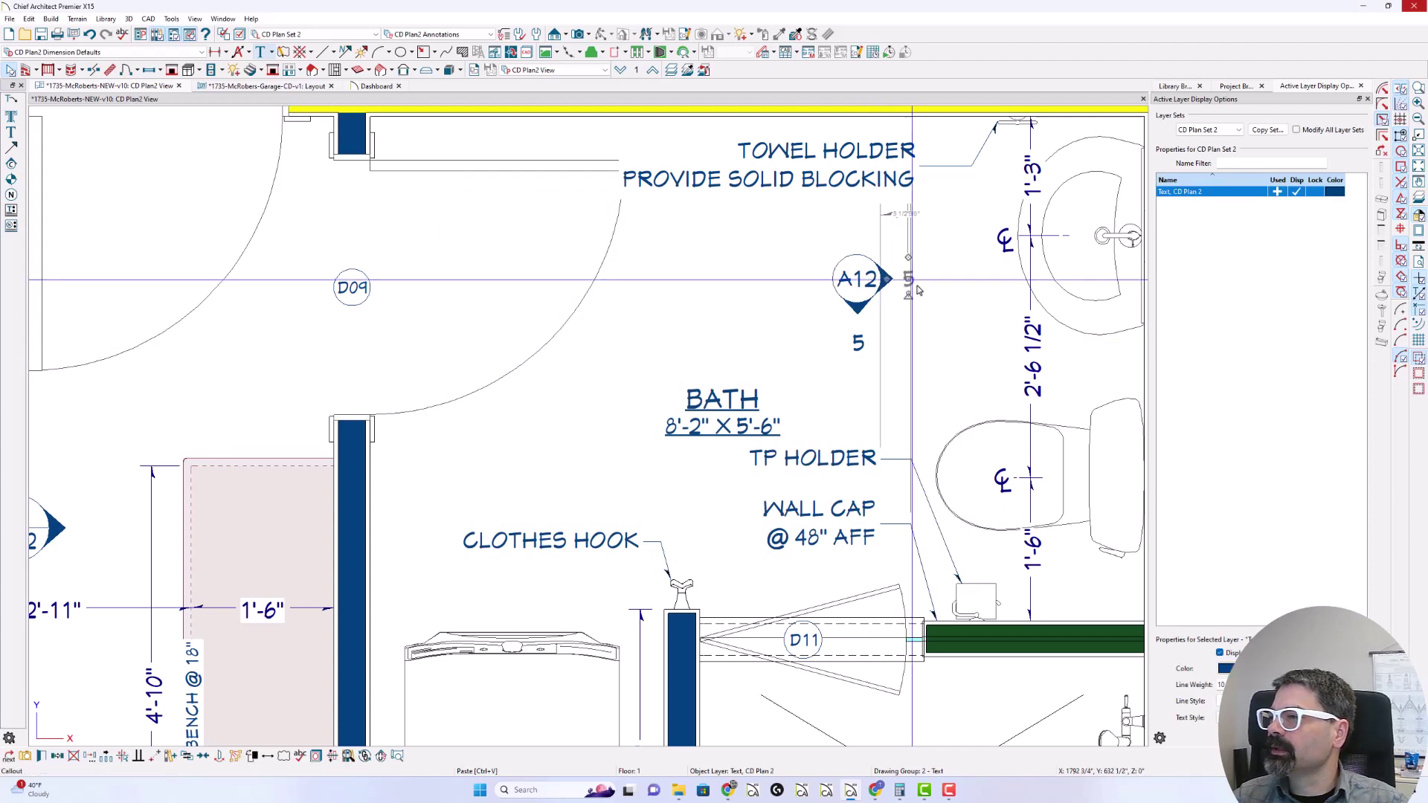
left_click(364, 755)
left_click(697, 319)
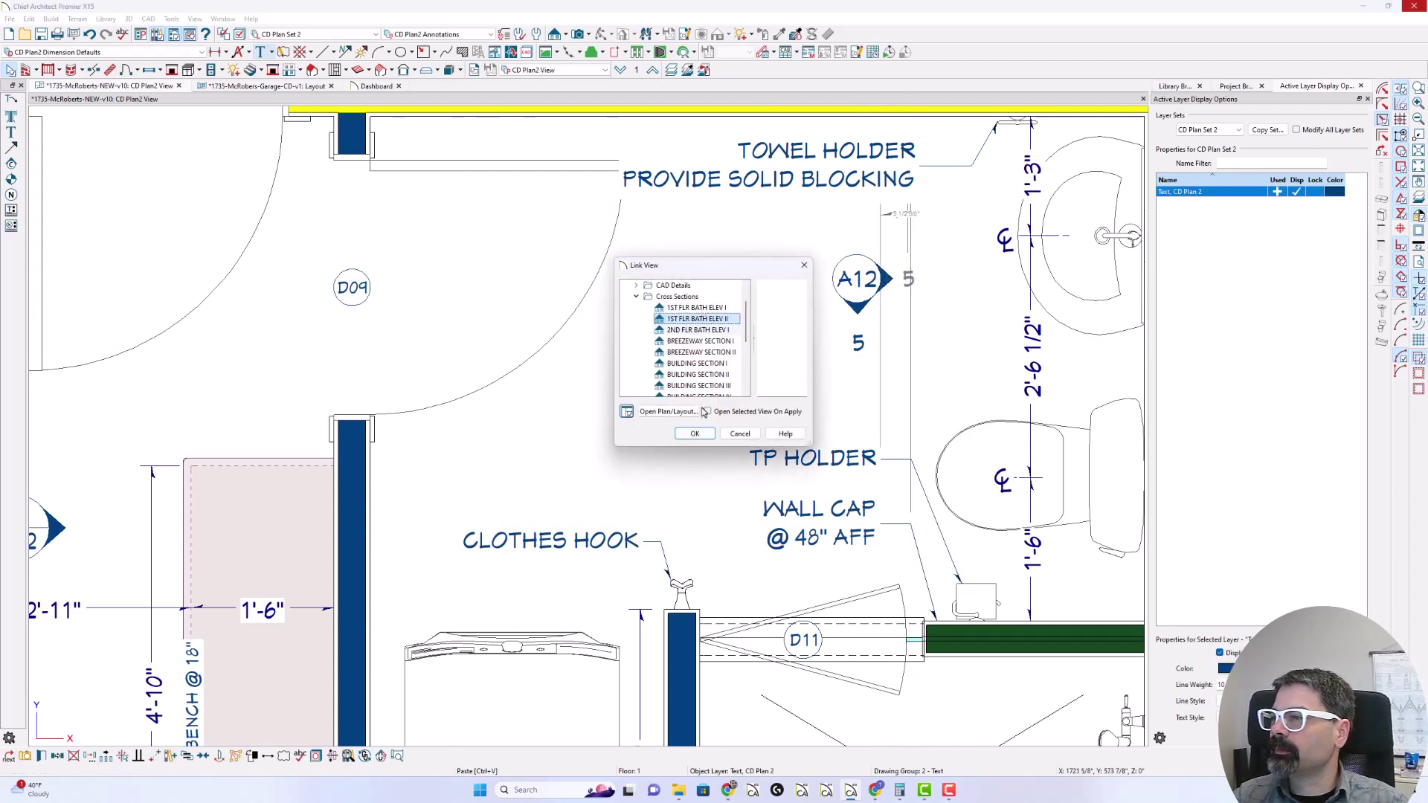
left_click(697, 312)
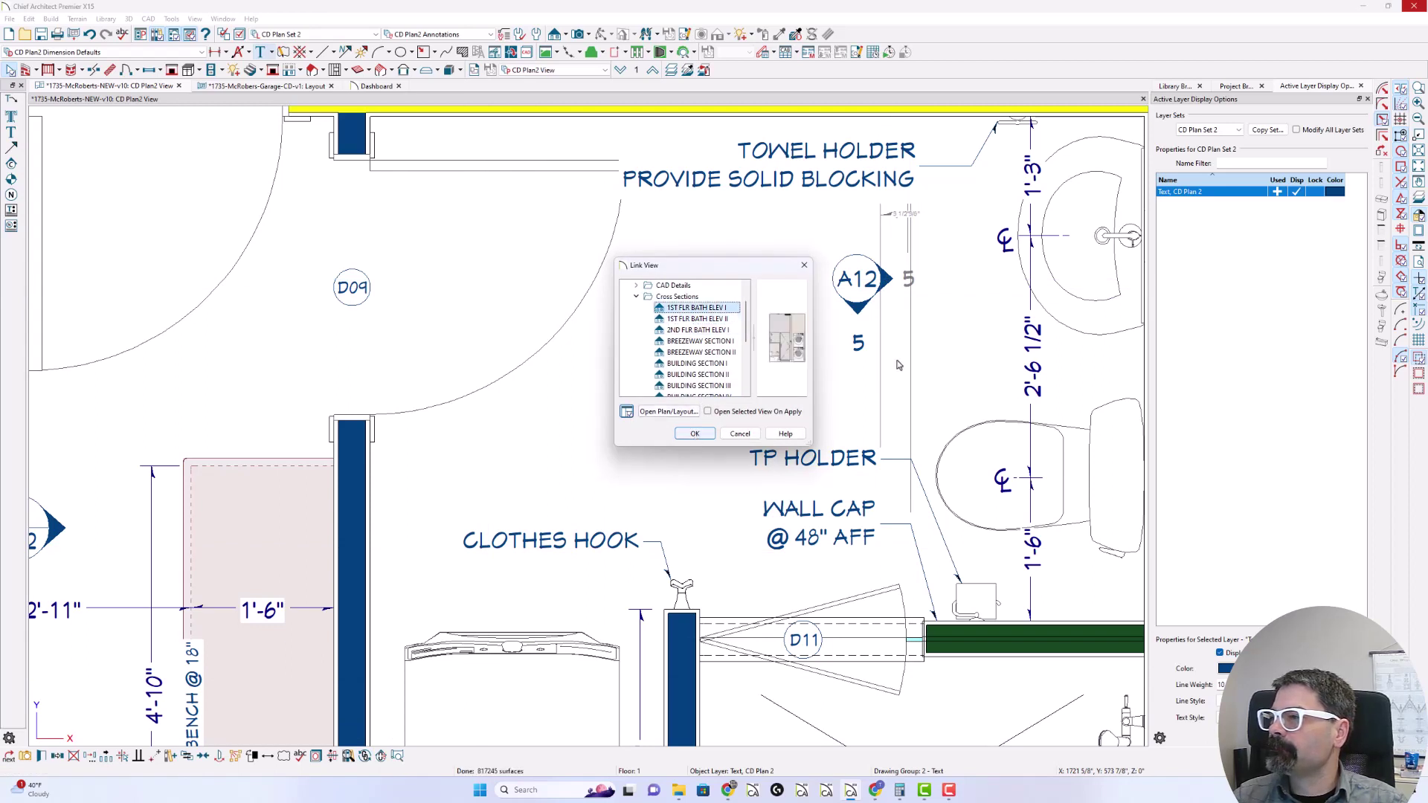
key("Return")
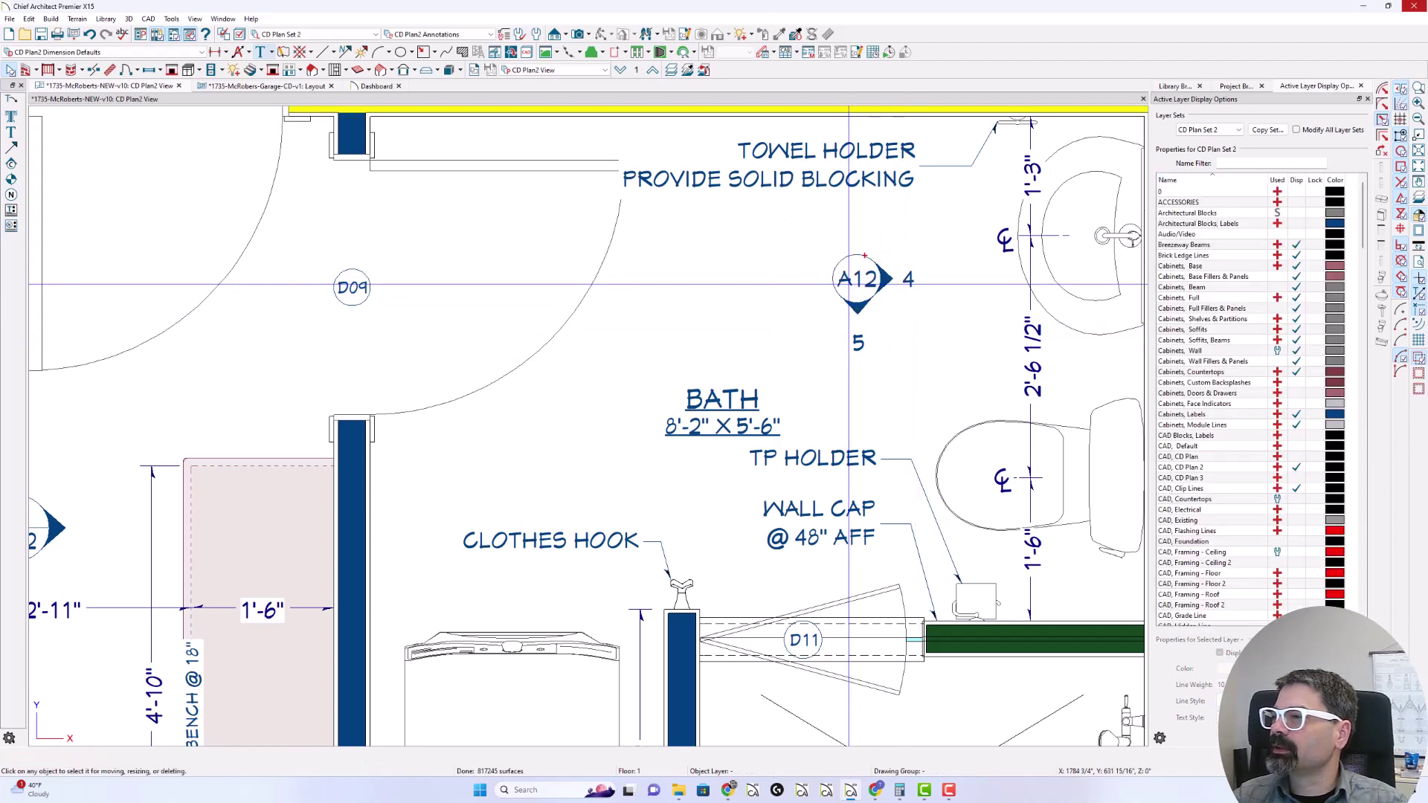
mouse_move(864, 255)
left_mouse_down()
mouse_move(829, 266)
mouse_move(825, 292)
mouse_move(851, 309)
mouse_move(881, 303)
mouse_move(914, 262)
left_mouse_up()
mouse_move(867, 332)
left_mouse_down()
mouse_move(861, 367)
mouse_move(866, 338)
left_mouse_up()
mouse_move(935, 241)
left_mouse_down()
mouse_move(825, 241)
mouse_move(806, 307)
mouse_move(927, 319)
mouse_move(950, 252)
mouse_move(911, 241)
mouse_move(828, 275)
mouse_move(859, 301)
mouse_move(832, 277)
left_mouse_up()
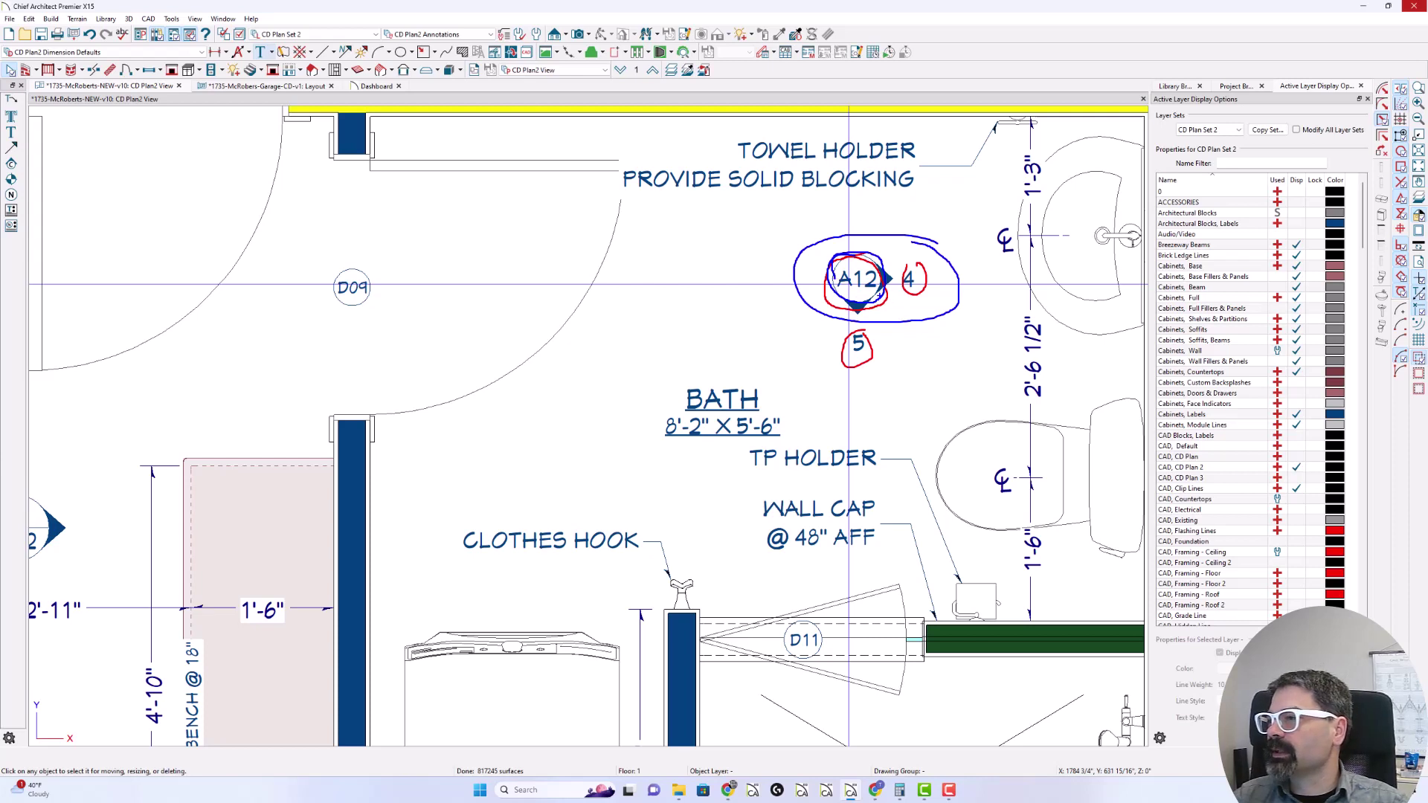
mouse_move(914, 261)
left_mouse_down()
mouse_move(905, 286)
mouse_move(924, 262)
left_mouse_up()
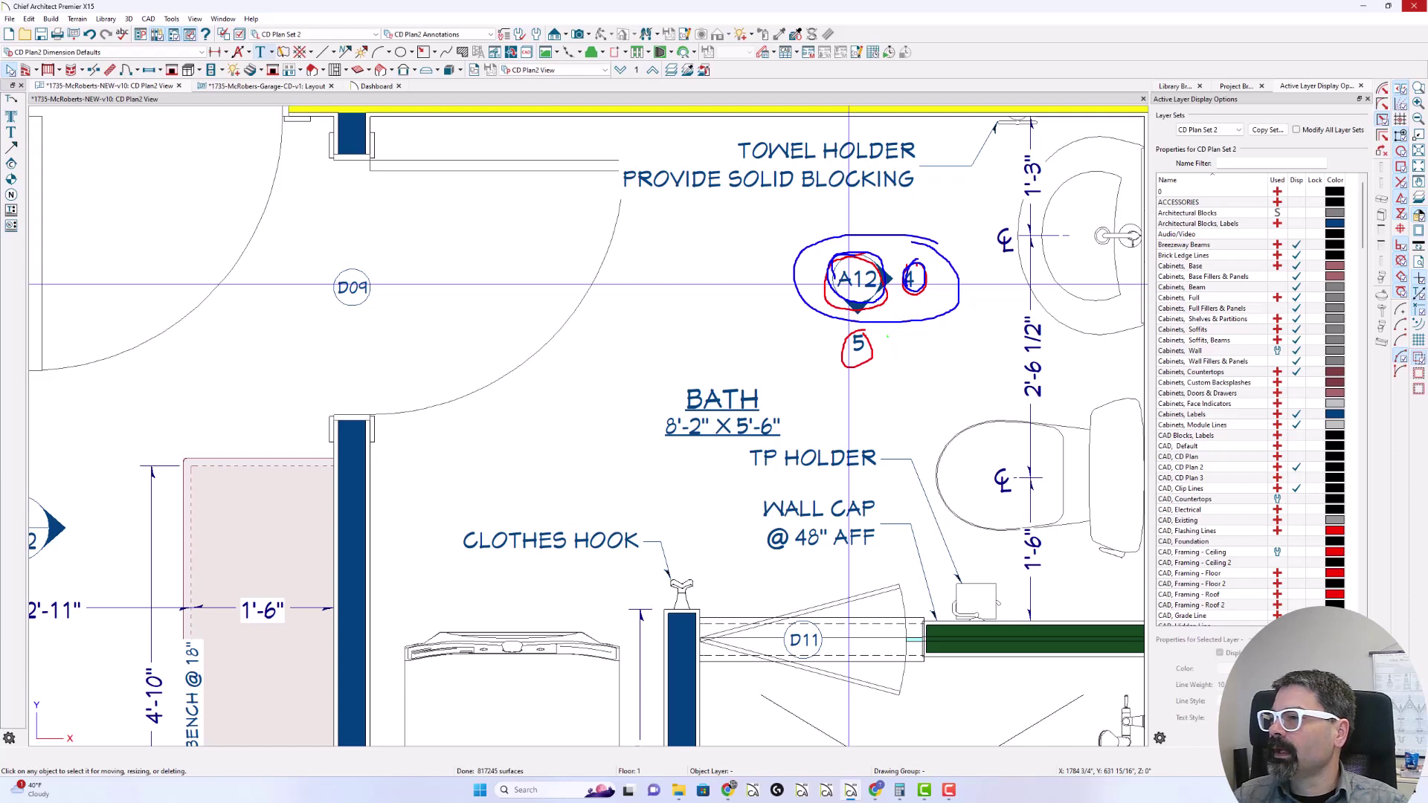
mouse_move(887, 332)
left_mouse_down()
mouse_move(847, 327)
mouse_move(842, 352)
mouse_move(897, 357)
mouse_move(855, 330)
left_mouse_up()
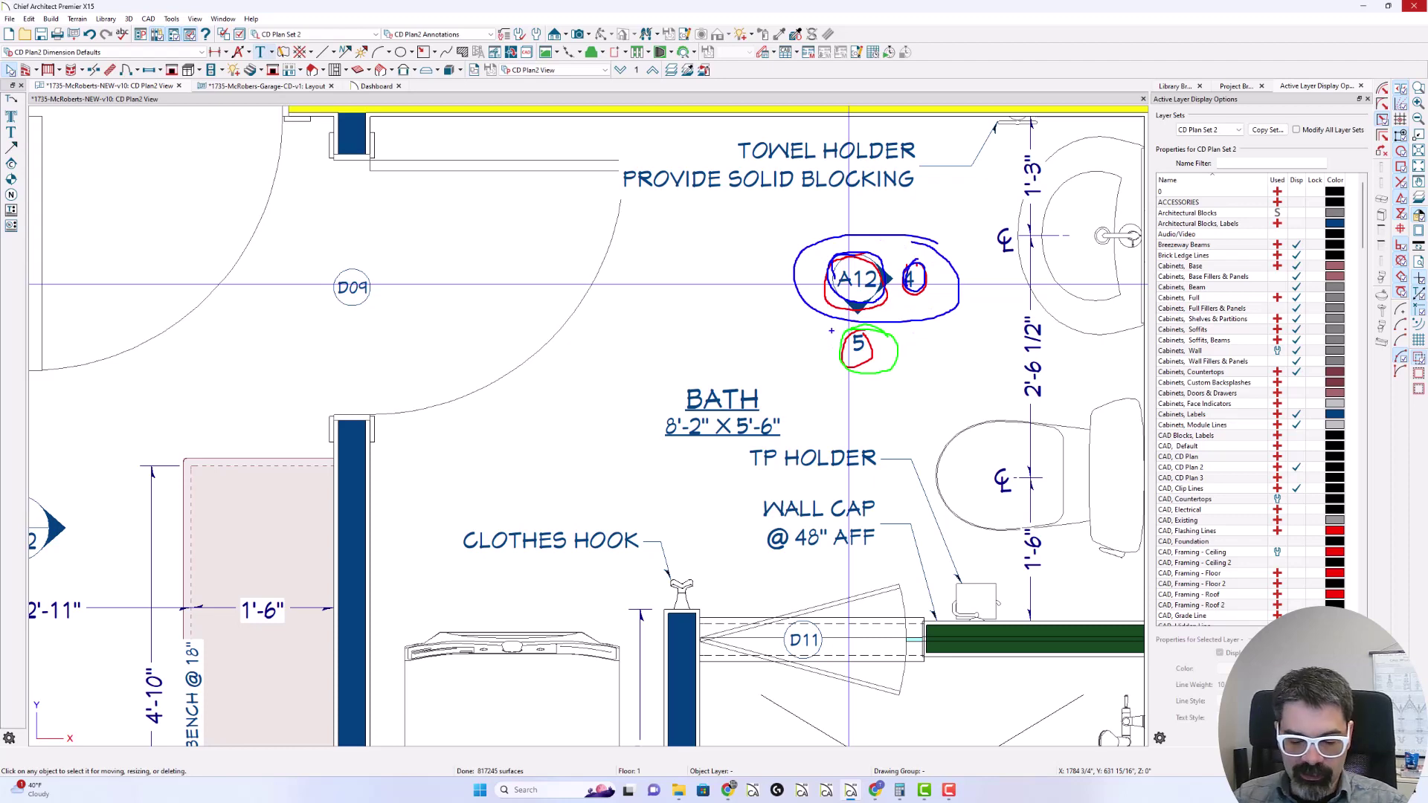
Step: Nudge the number 5 slightly upward so it sits centred under A12
key("e")
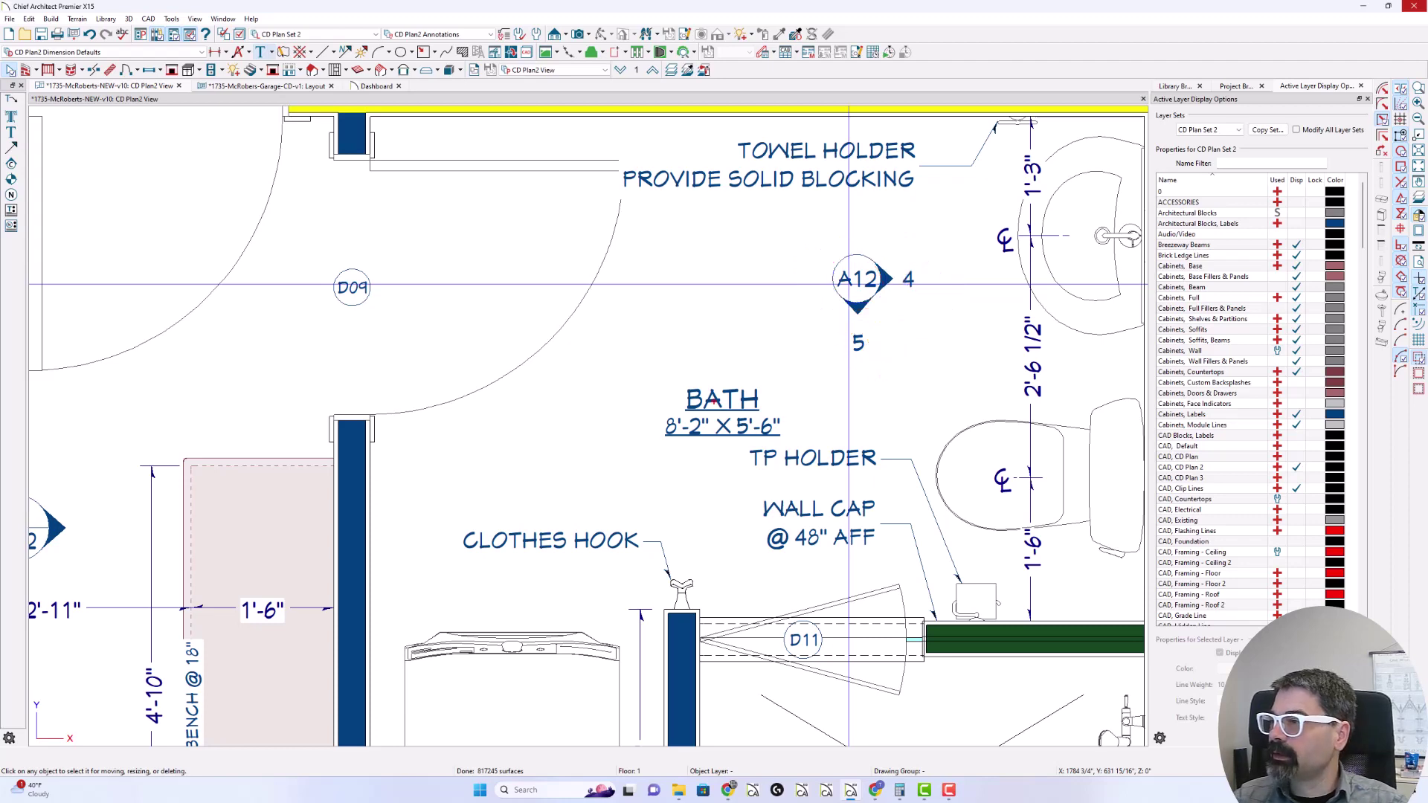
scroll(713, 400, "down", 1)
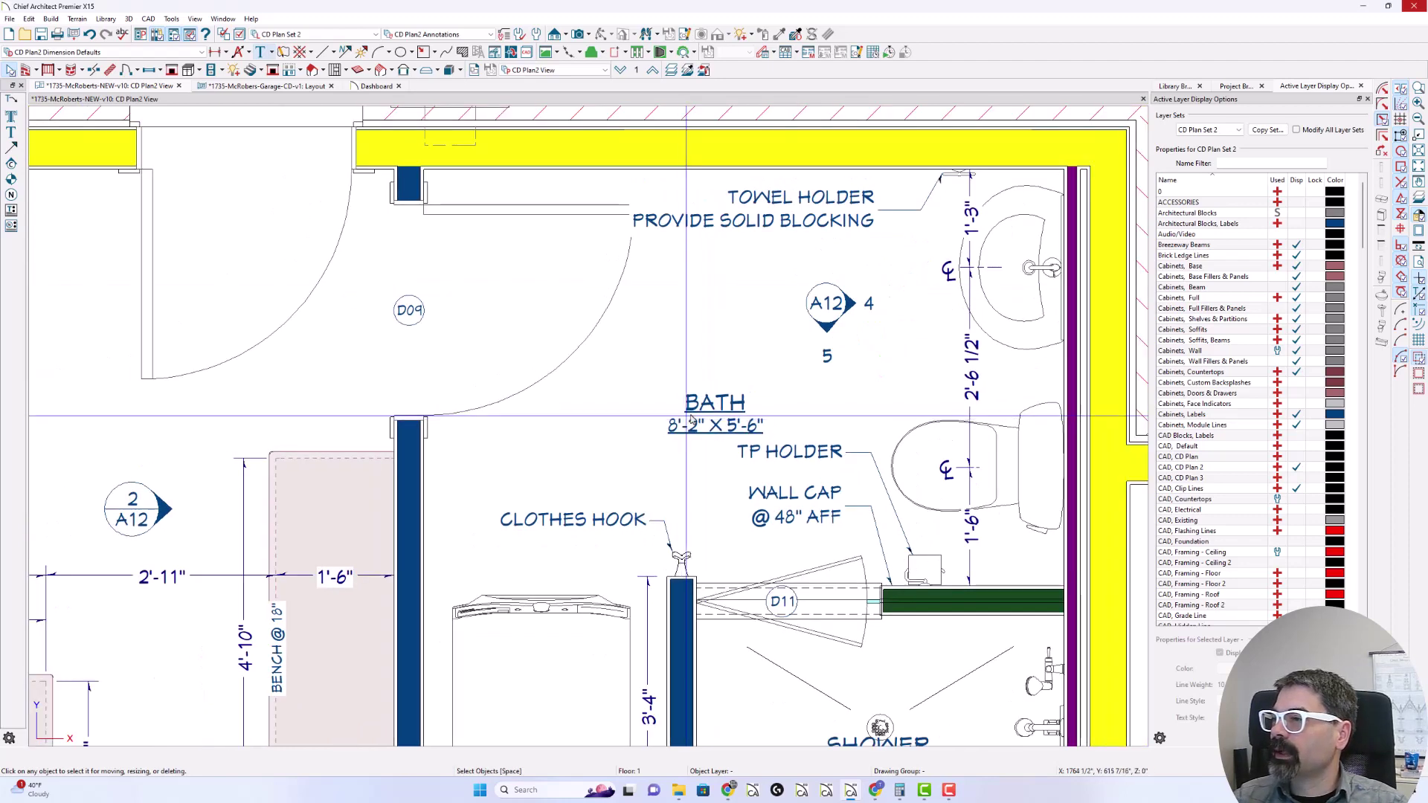
left_click(826, 355)
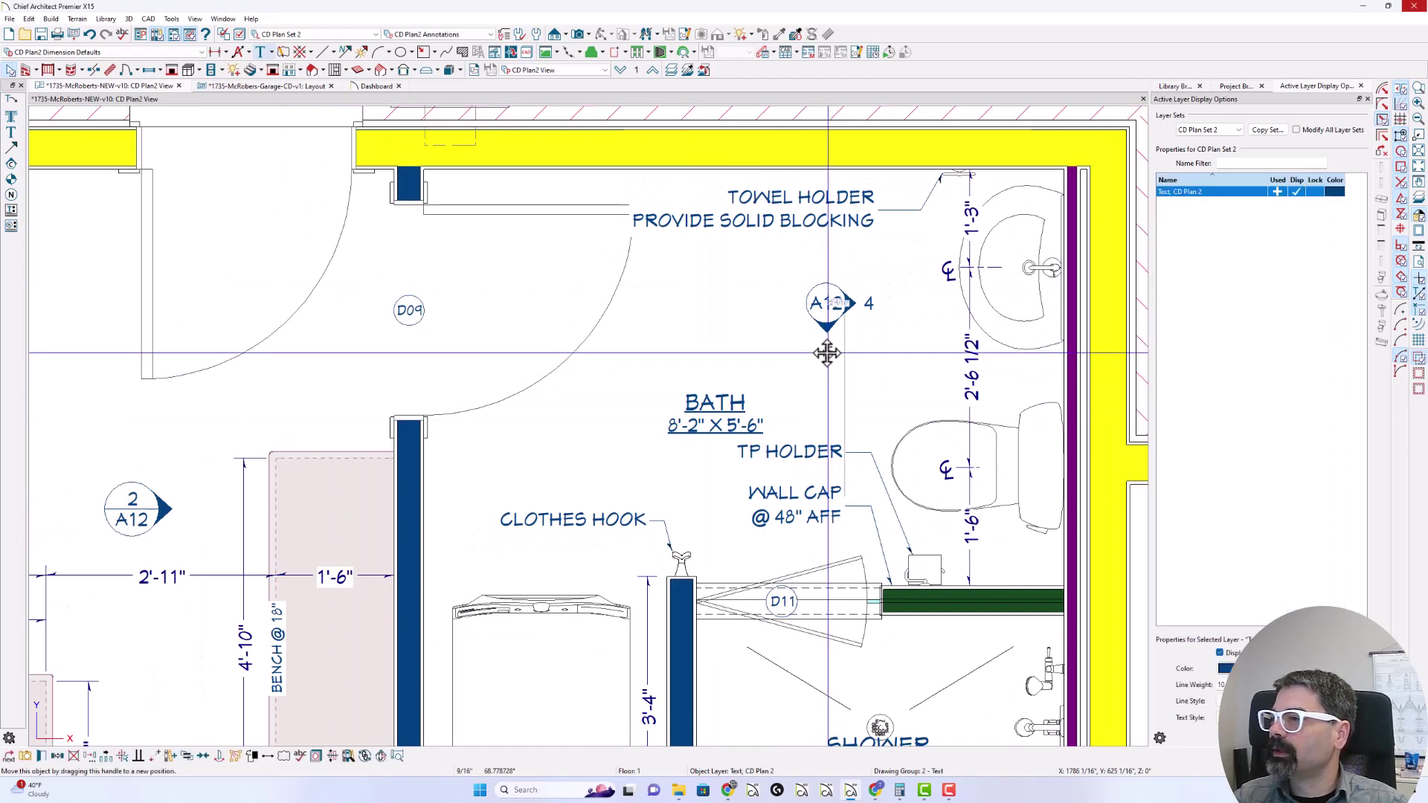
left_click_drag(827, 354, 827, 350)
left_click(743, 376)
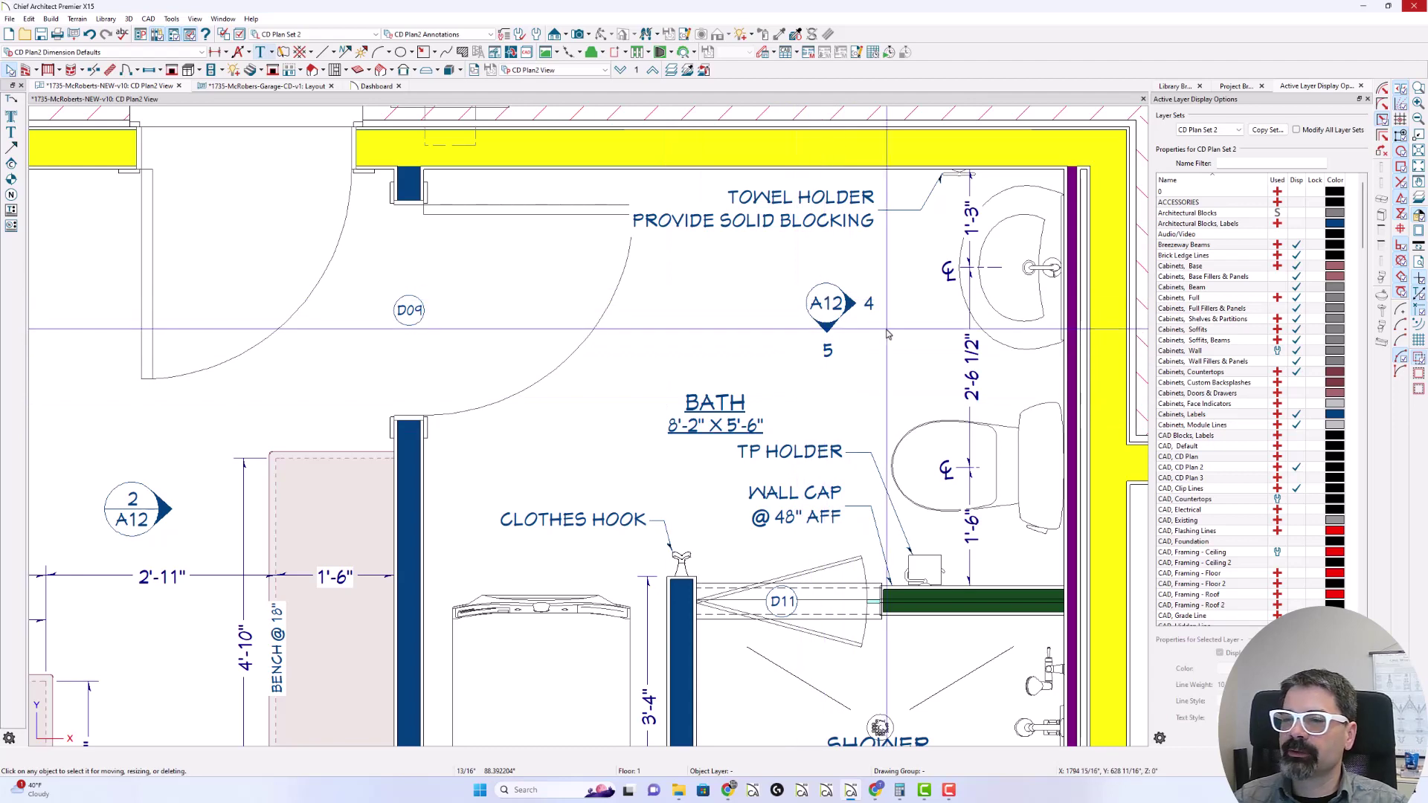
scroll(887, 334, "down", 4)
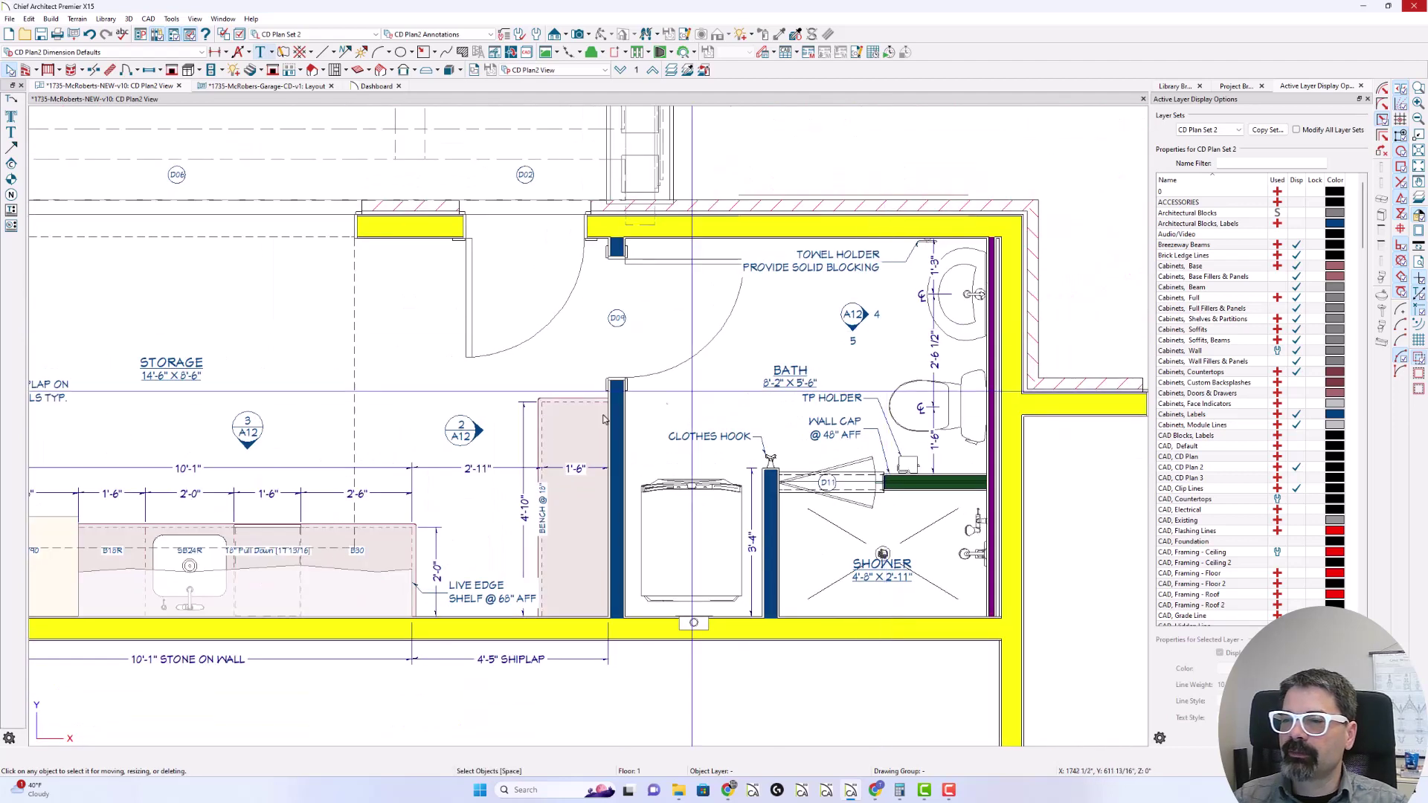